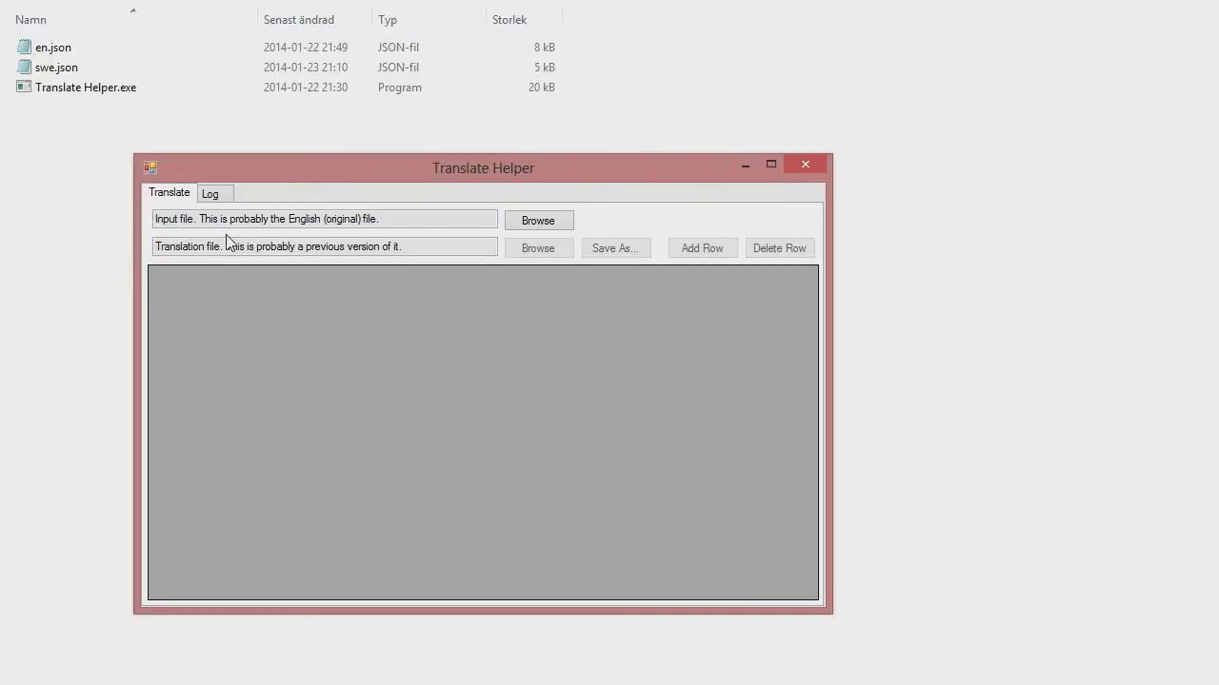
Step: Open en.json in Notepad to examine the original English text entries, and close it again
click(515, 225)
click(49, 49)
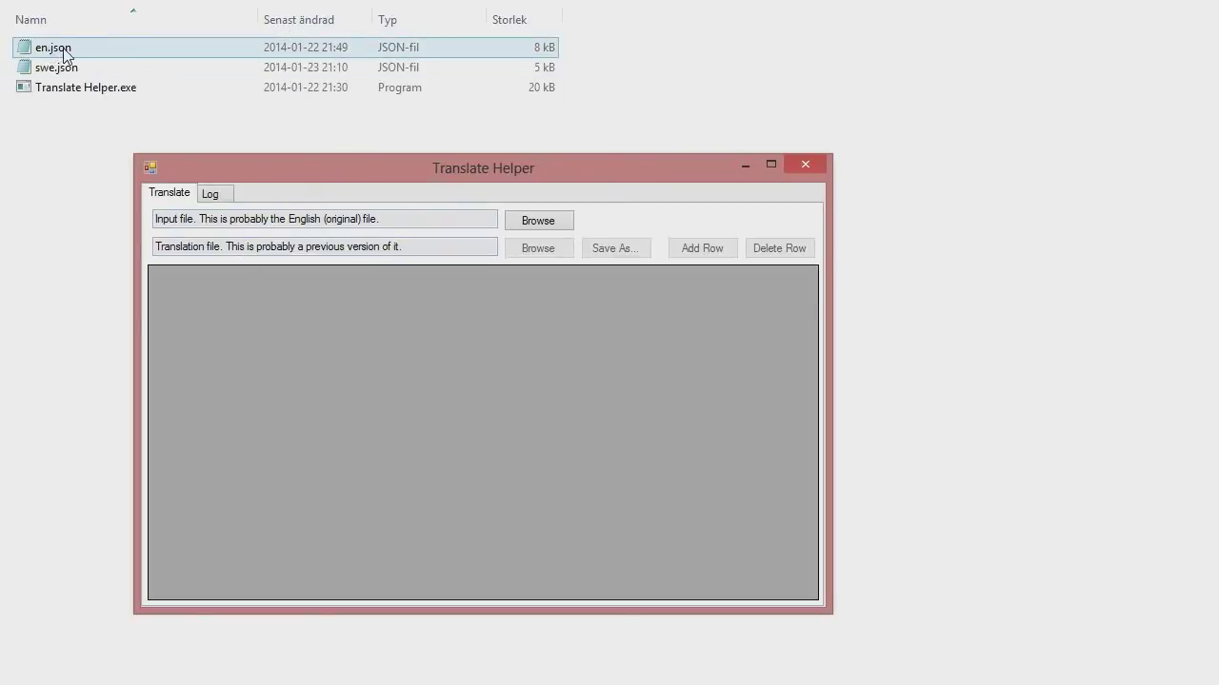
double_click(65, 54)
drag(692, 107, 471, 48)
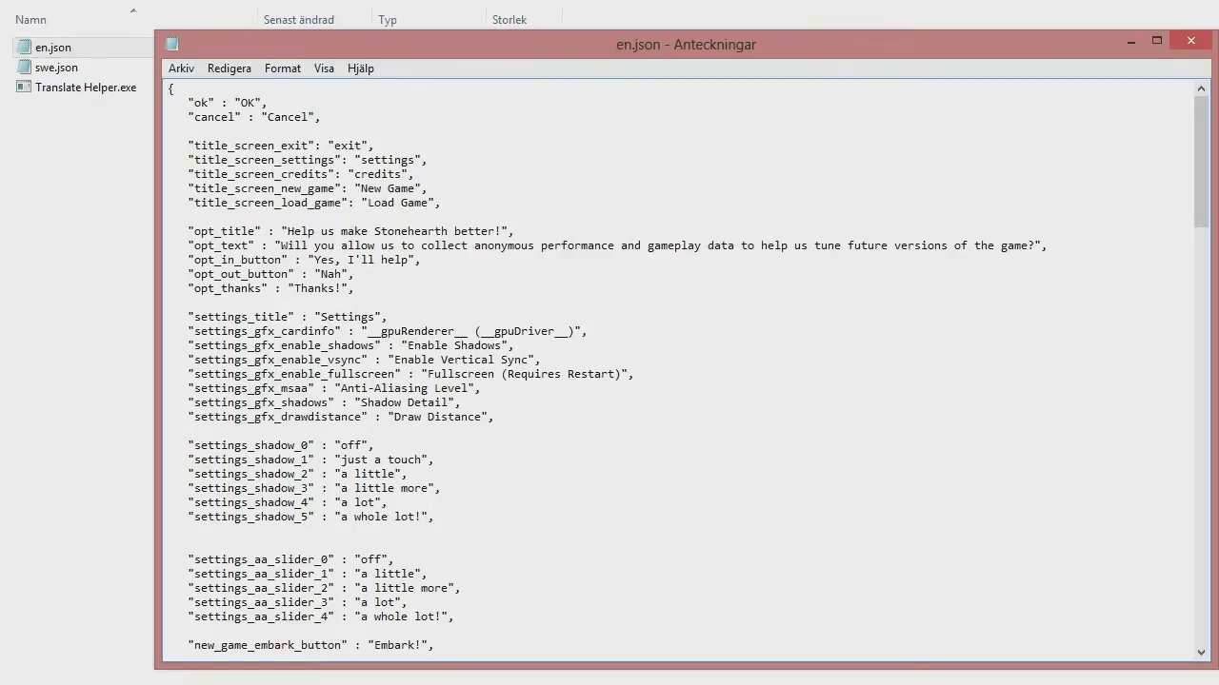
click(1191, 43)
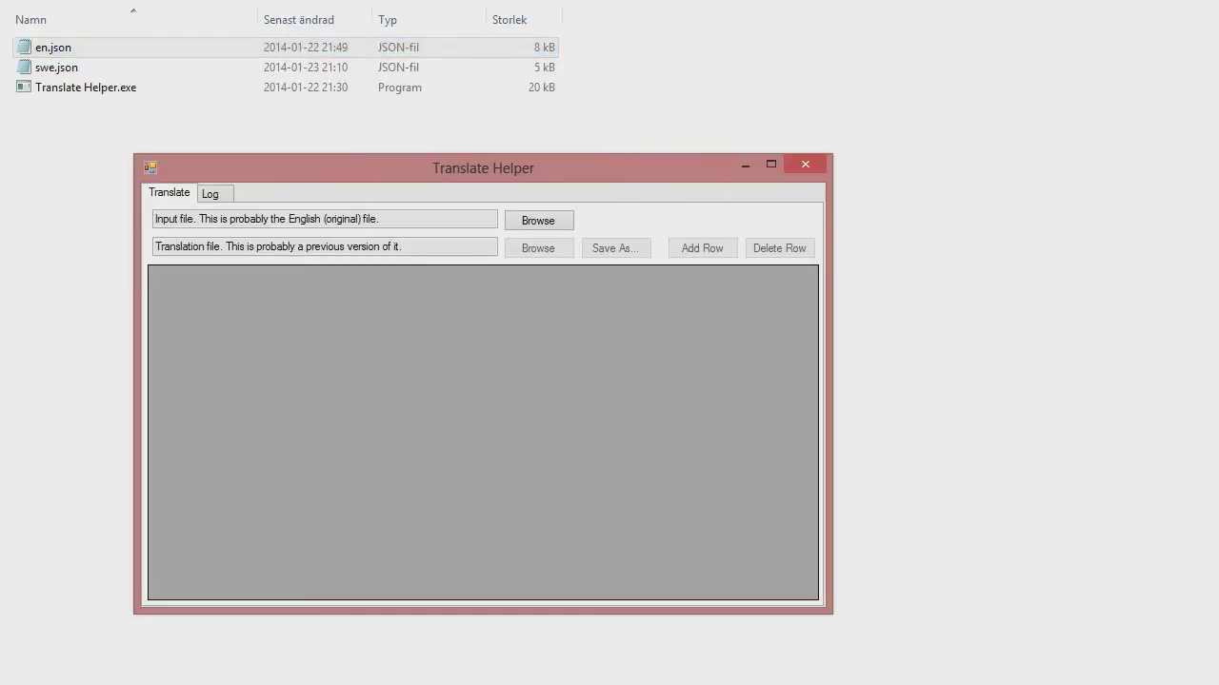
Step: Load en.json as the original input file in Translate Helper
click(535, 222)
double_click(331, 314)
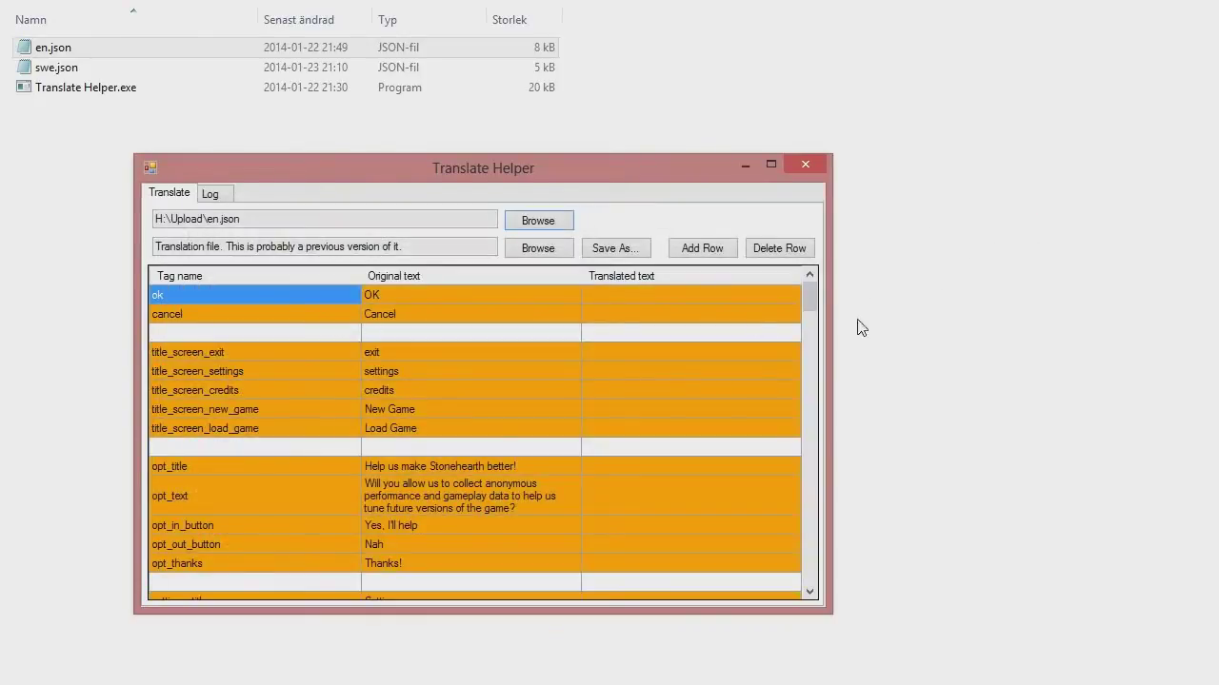
mouse_move(813, 293)
mouse_down()
mouse_move(794, 498)
mouse_move(808, 324)
mouse_move(791, 302)
mouse_up()
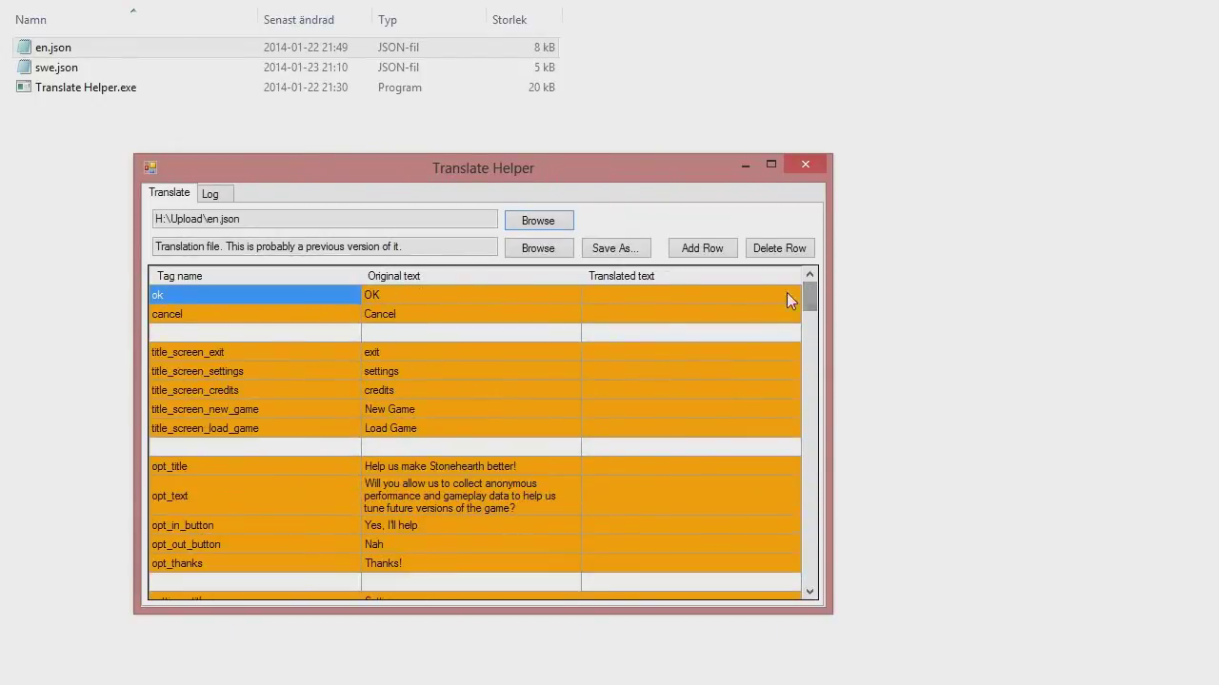
Step: Enter "OK" as the translation of the ok tag and "Avbryt" as the translation of the cancel tag
click(613, 303)
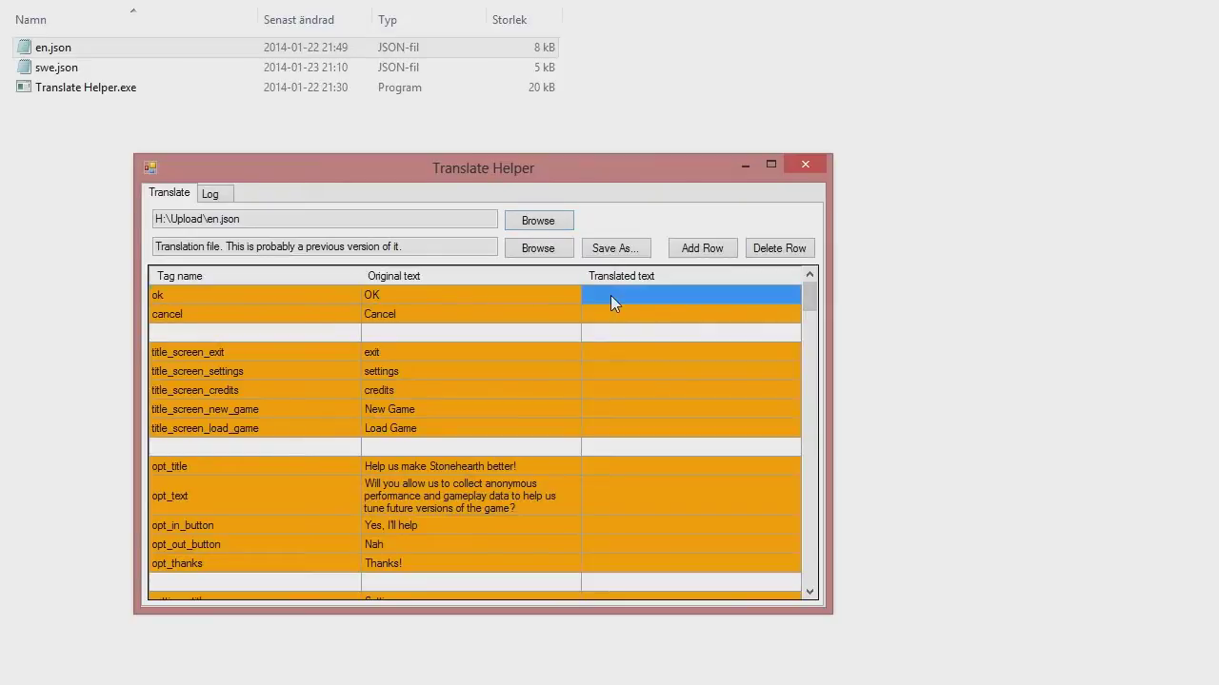
text(OK)
key(Return)
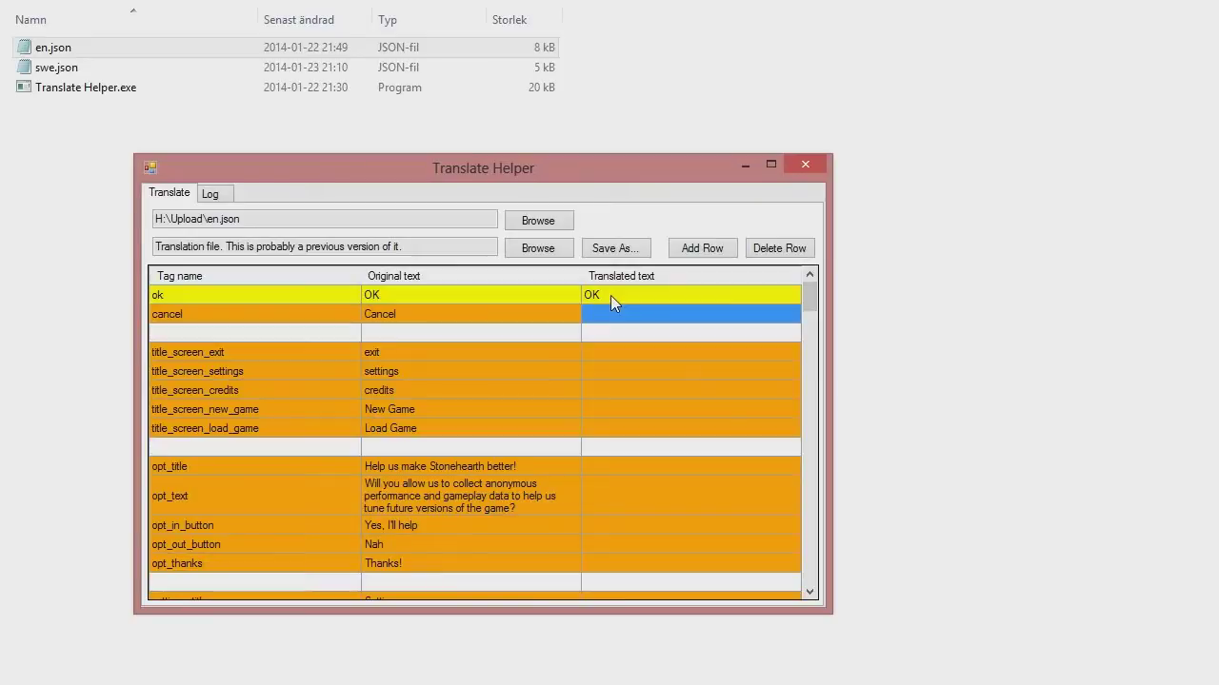
text(Avbryt)
key(Return)
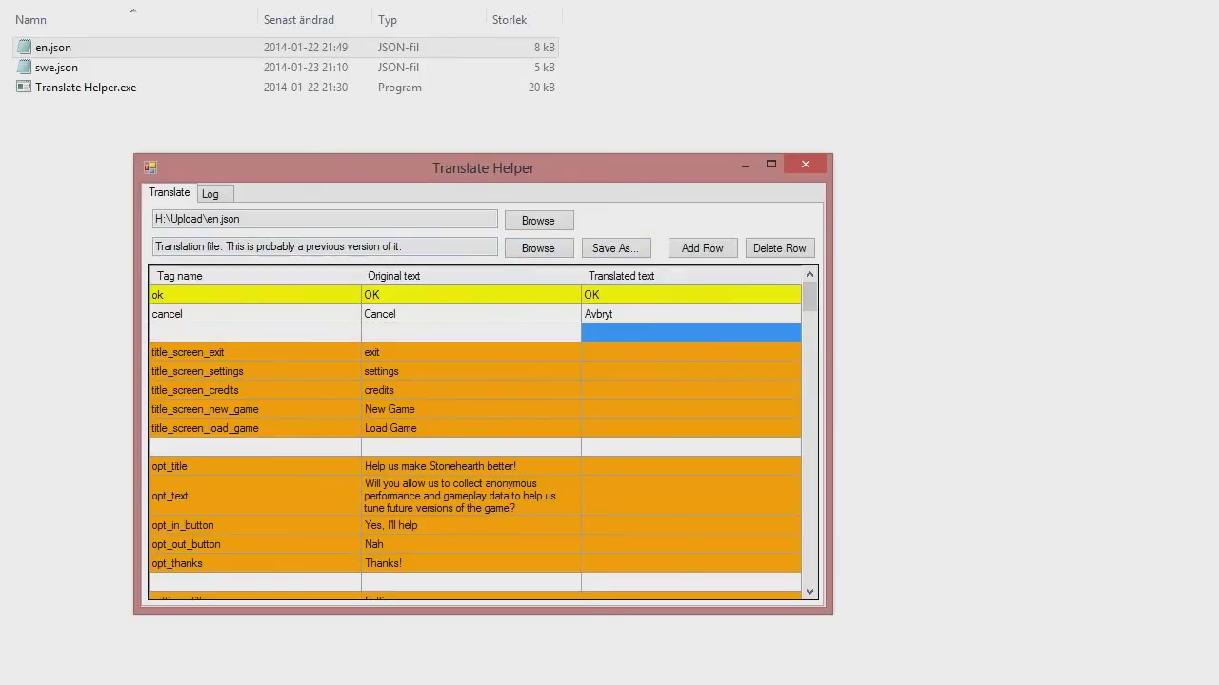
Step: Load swe.json as the translation file alongside the English original
click(524, 253)
click(343, 338)
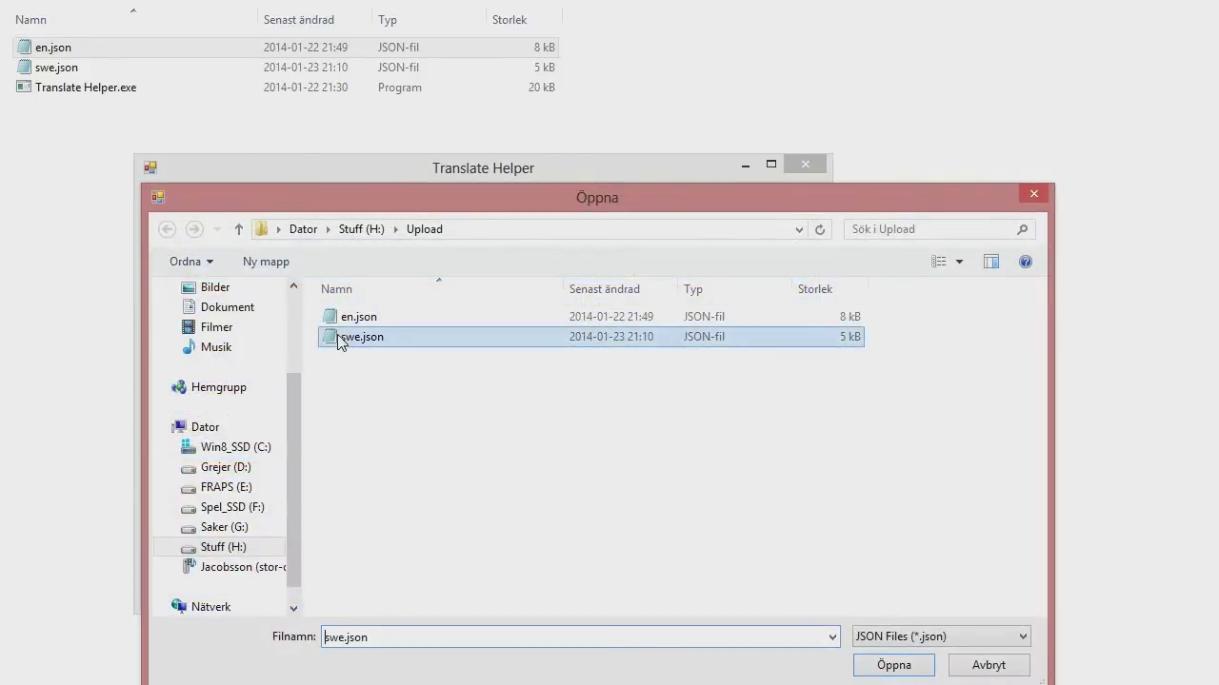
click(893, 665)
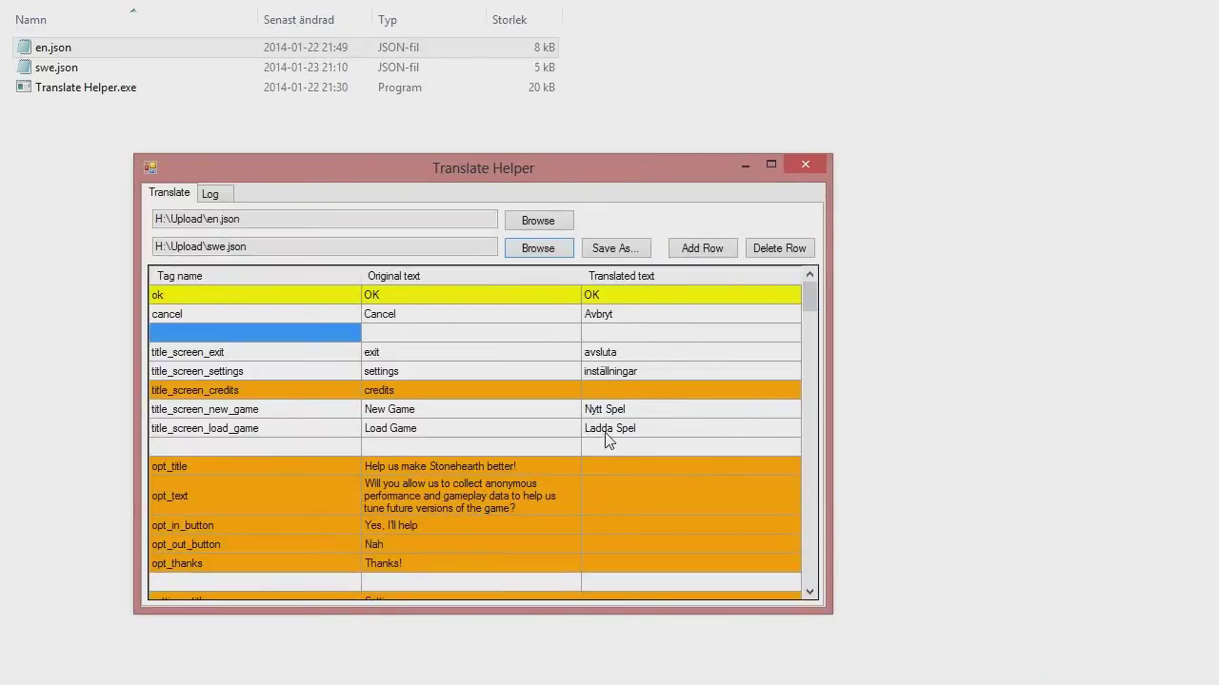
mouse_move(811, 302)
mouse_down()
mouse_move(810, 430)
mouse_move(804, 297)
mouse_up()
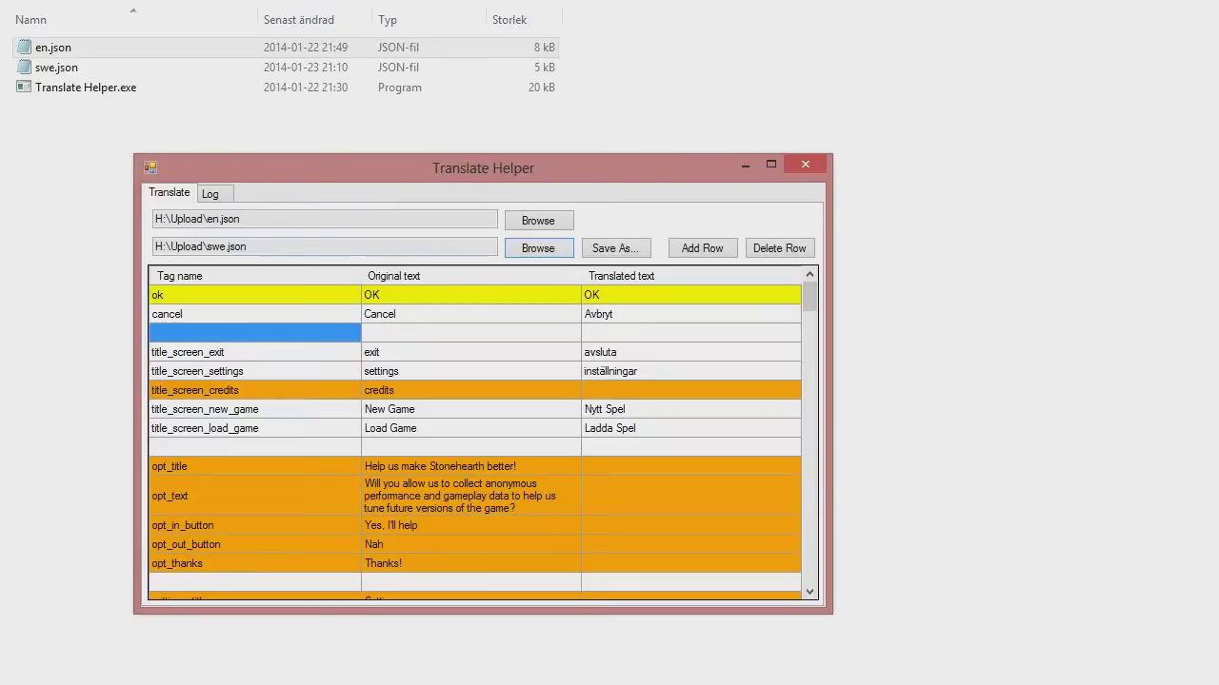
Step: Save the translation as a new JSON file named test and open the saved file
click(625, 252)
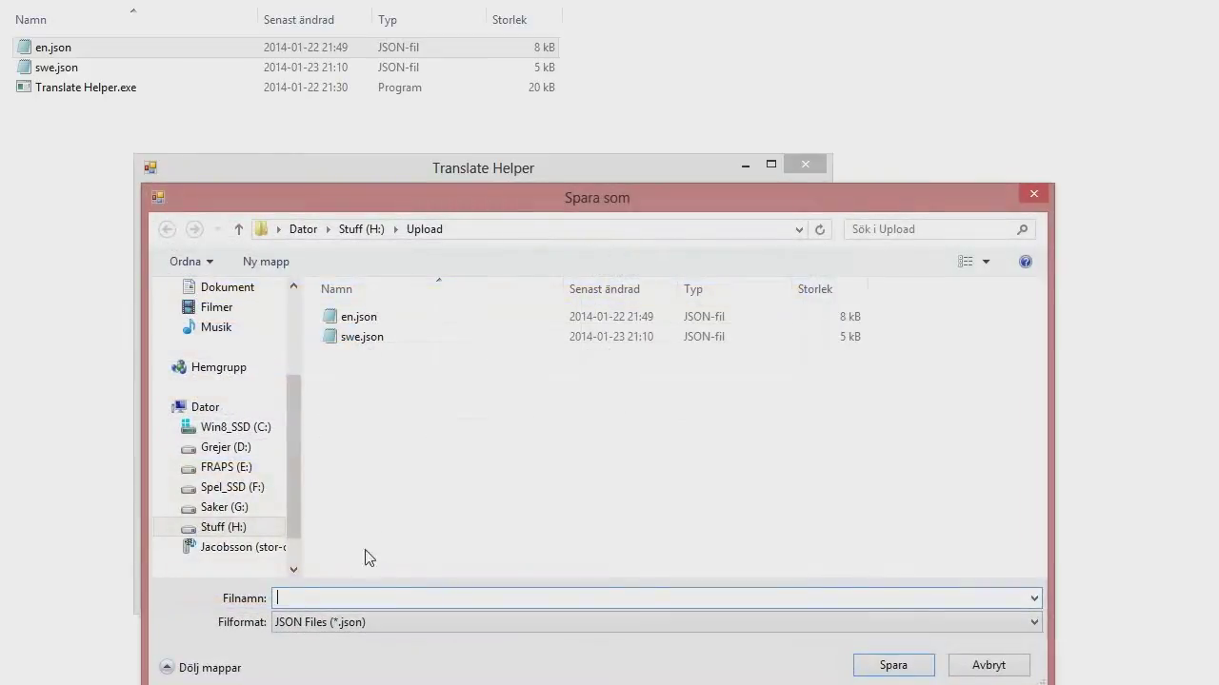
text(test)
click(884, 666)
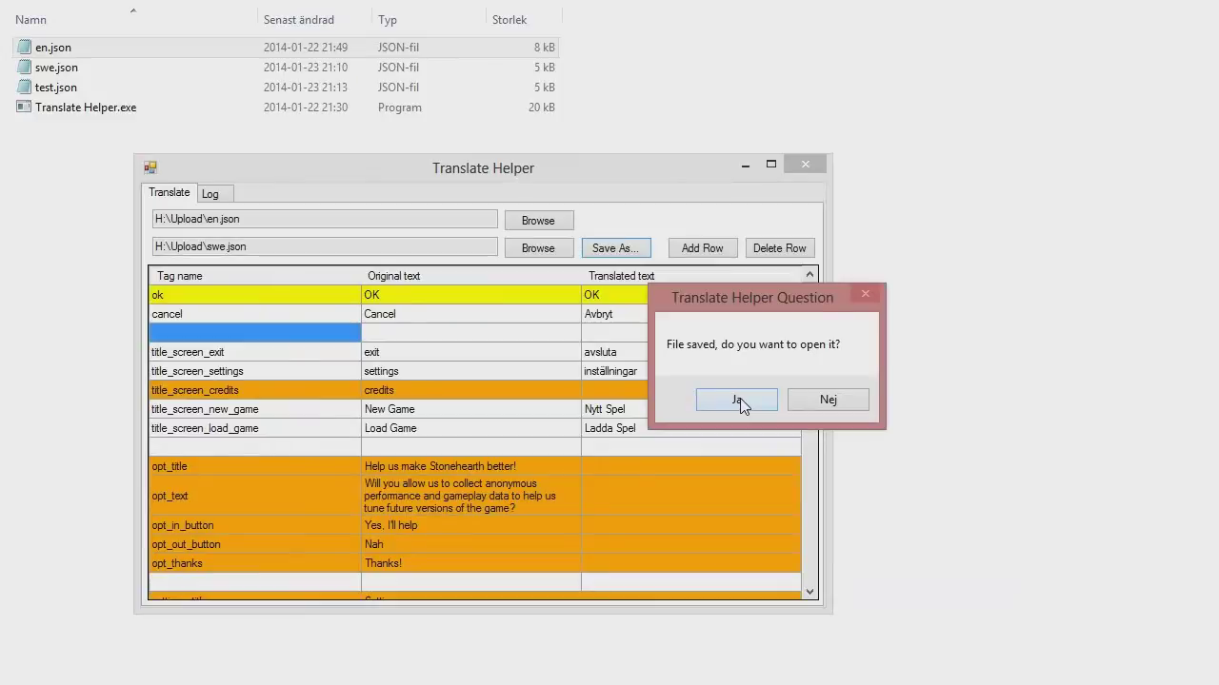
click(741, 402)
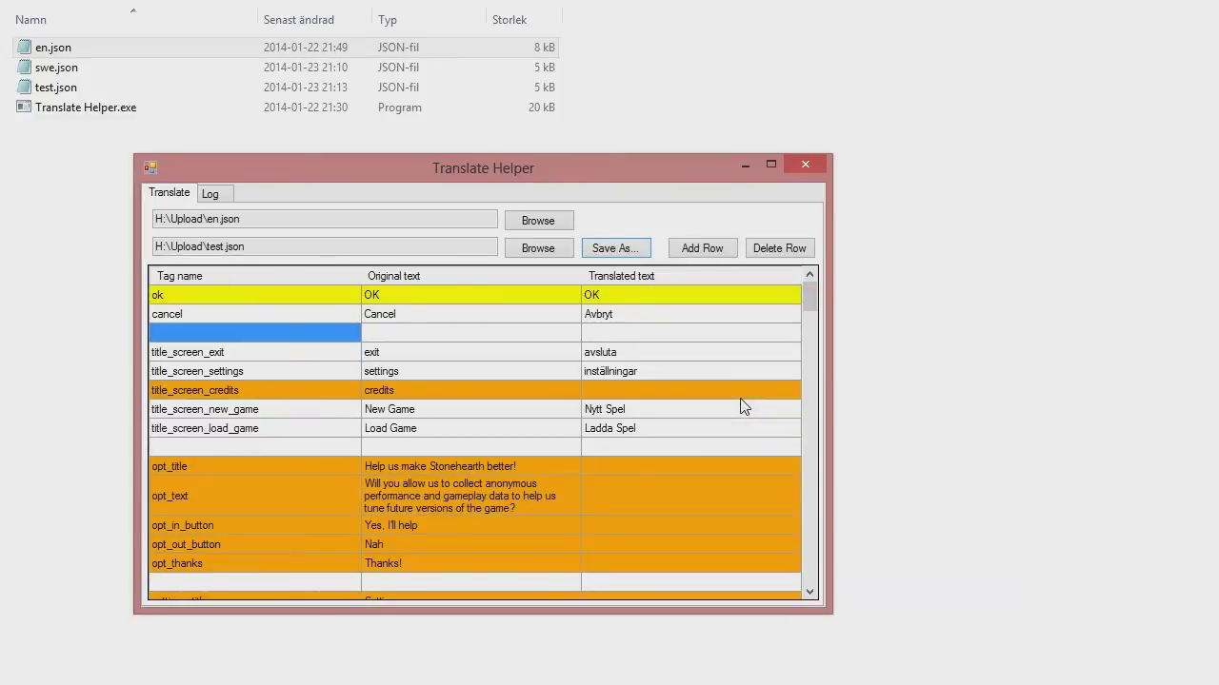
Step: Enter "asdf" as the translated text for the ok, cancel, title_screen_credits and title_screen_new_game tags
click(624, 297)
text(asdf)
key(Return)
text(asdf)
key(Return)
click(640, 385)
text(asdf)
key(Return)
text(asdf)
Step: Enter "asdf" as the translated text for the opt_title, opt_text, opt_in_button and opt_out_button tags
click(617, 462)
text(asdf)
key(Return)
text(asdf)
key(Return)
text(asdf)
key(Return)
text(asdf)
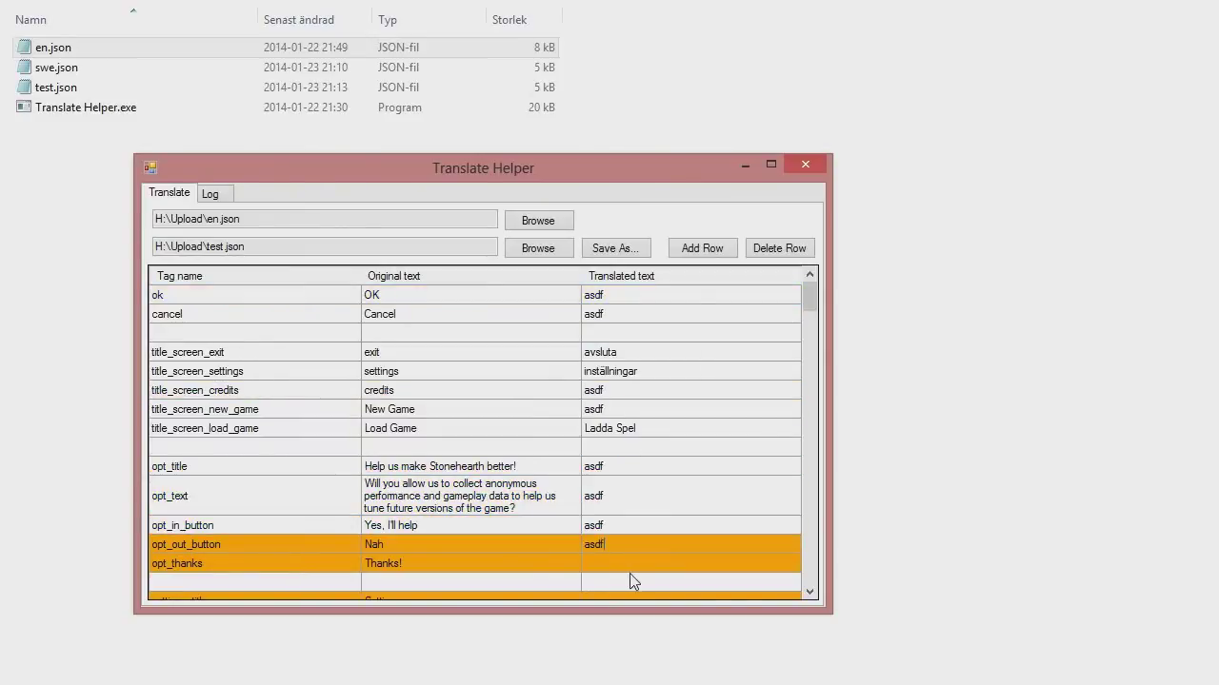
key(Return)
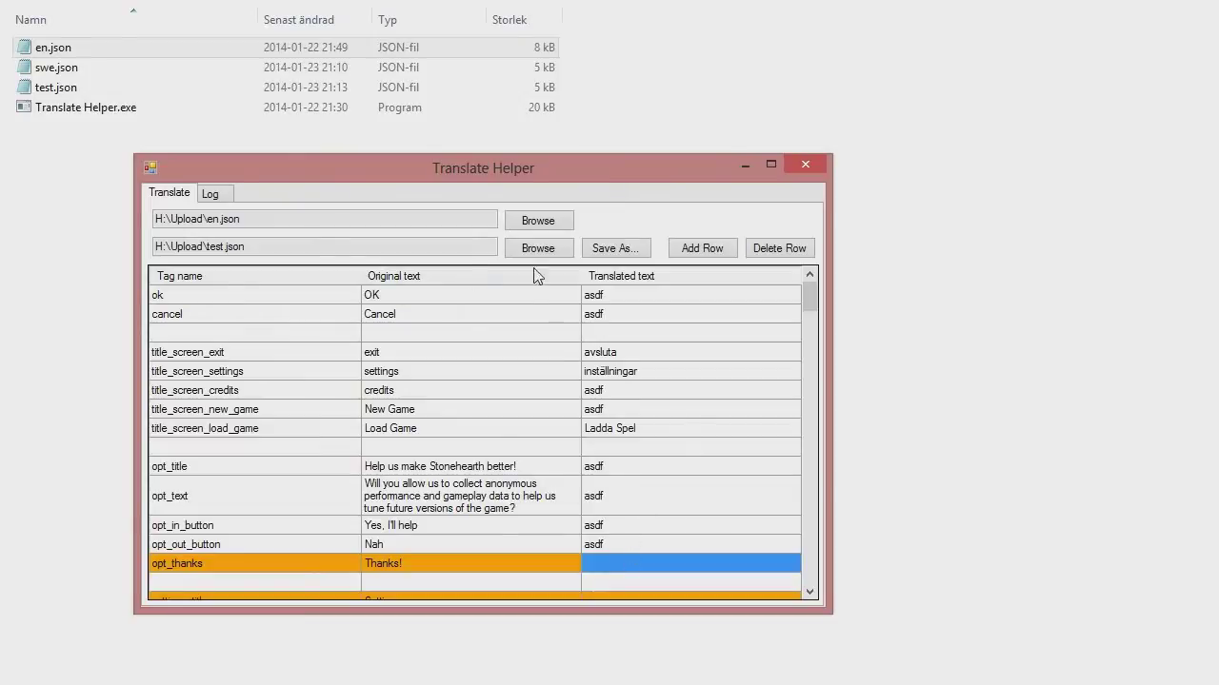
Step: Save the edited translations over the existing test.json and open the saved file
click(628, 247)
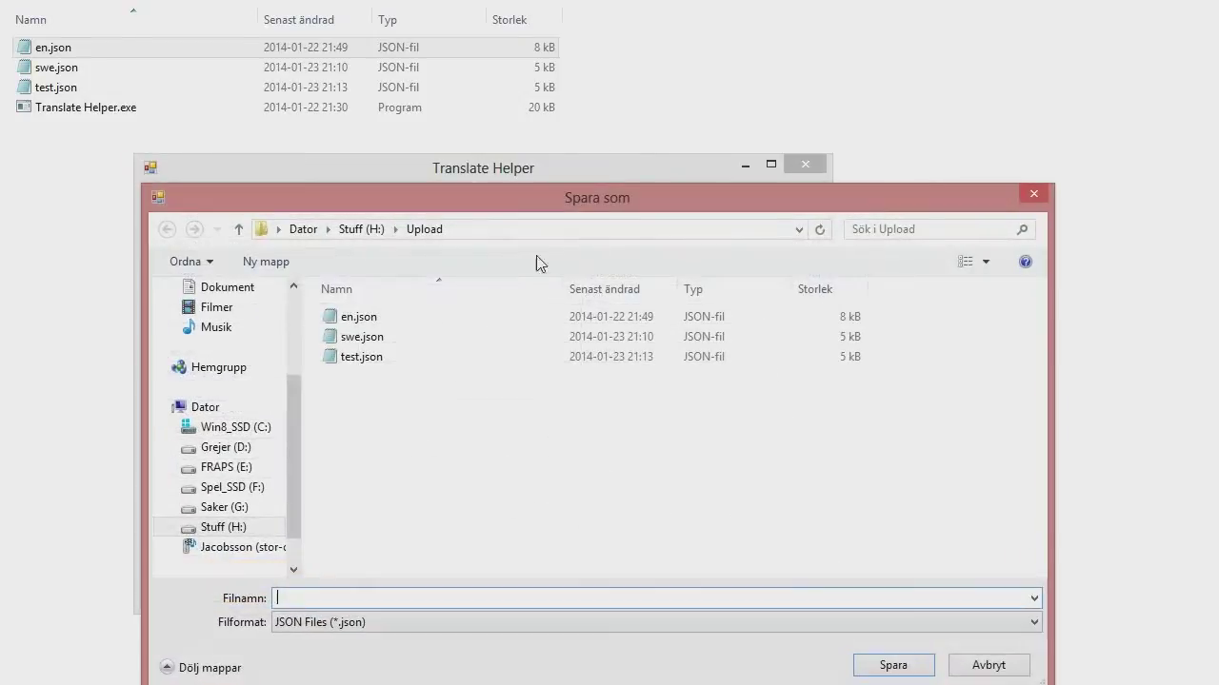
double_click(338, 361)
click(806, 338)
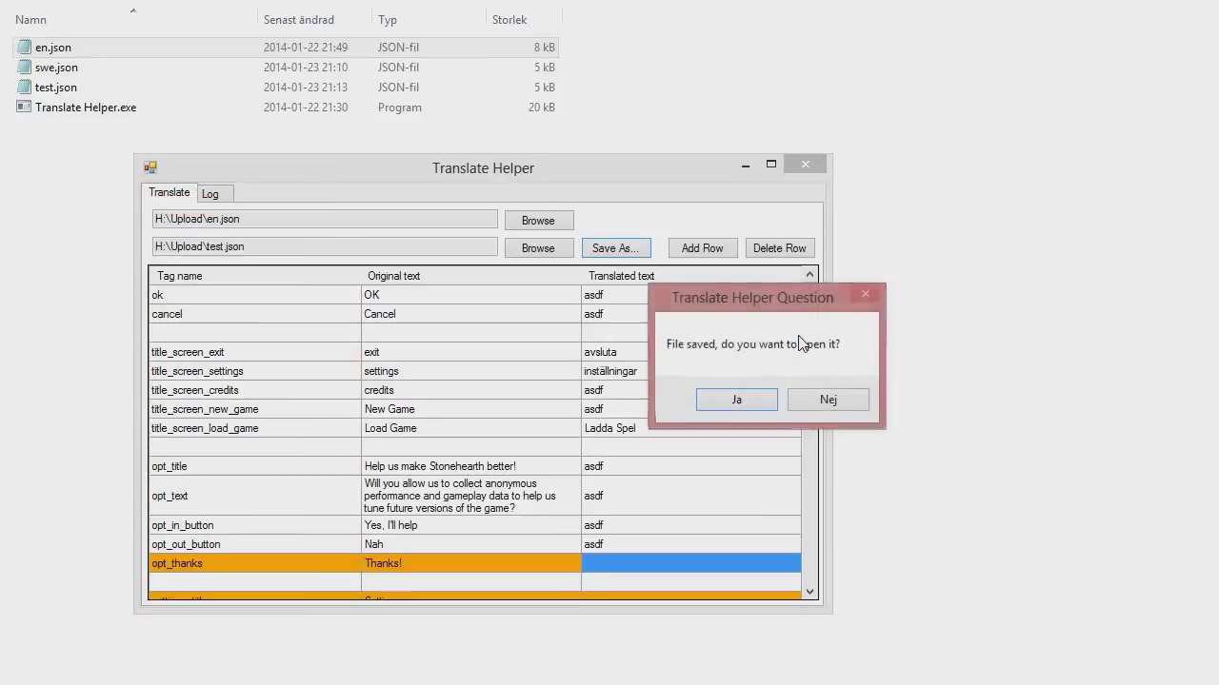
click(792, 403)
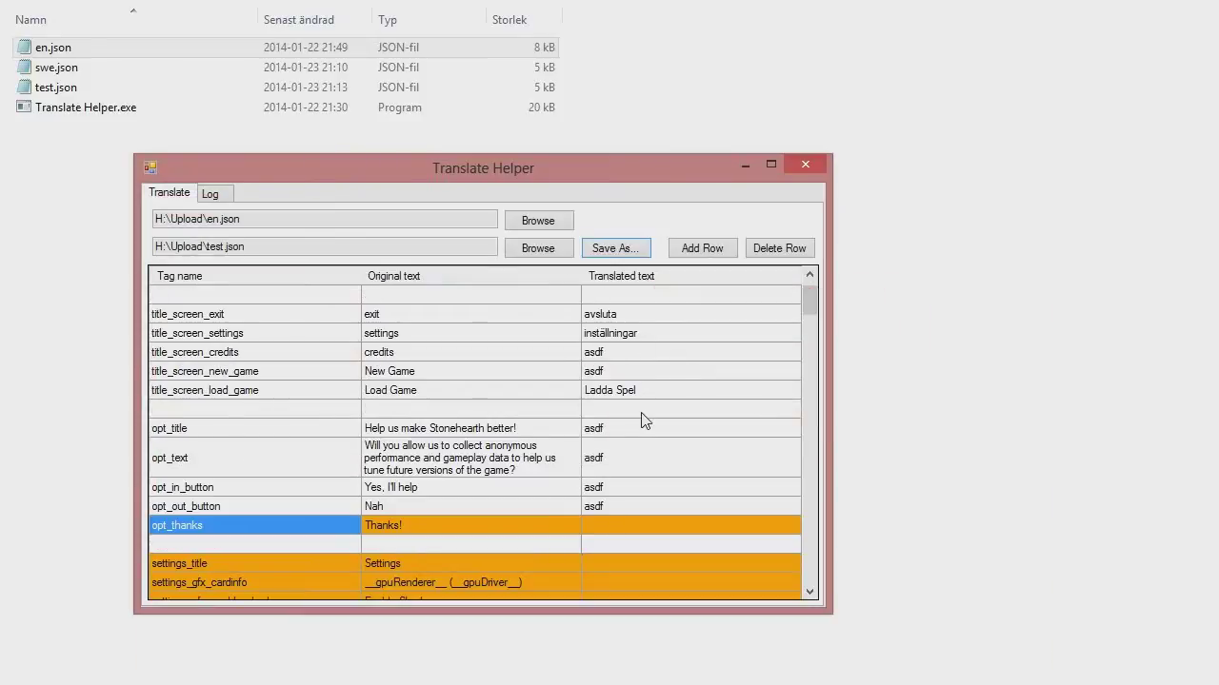
Step: Load swe.json as the translation file again in place of test.json
click(537, 248)
double_click(344, 339)
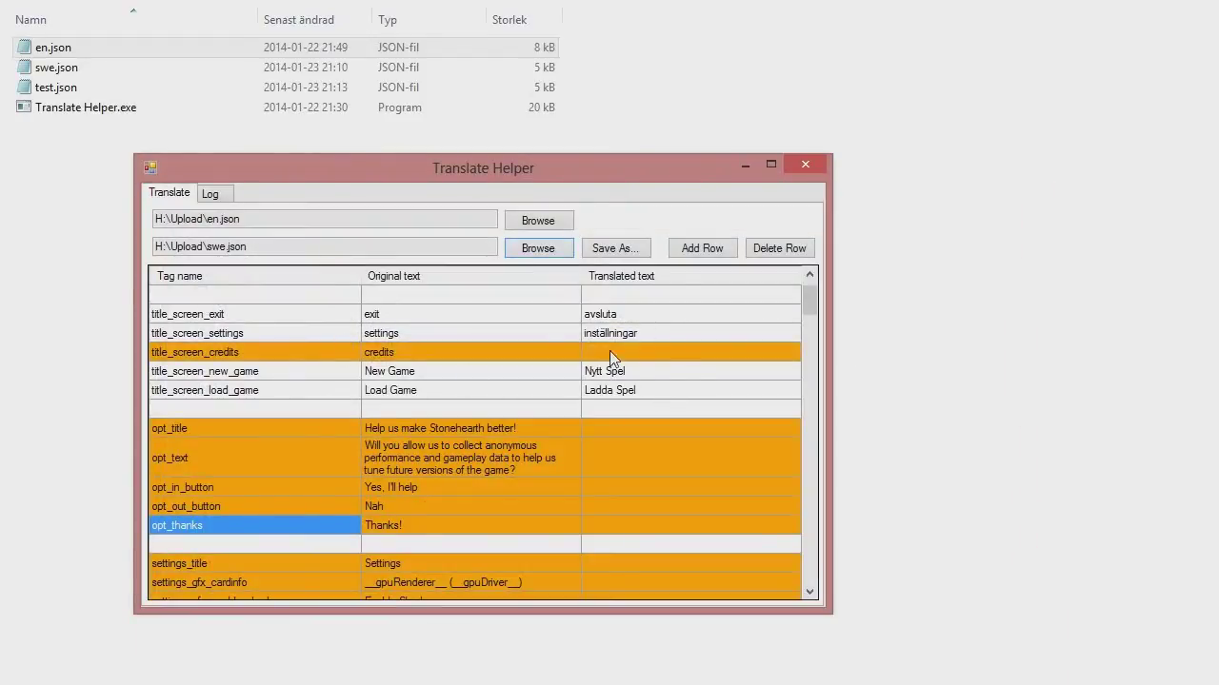
scroll(811, 295, up, 1)
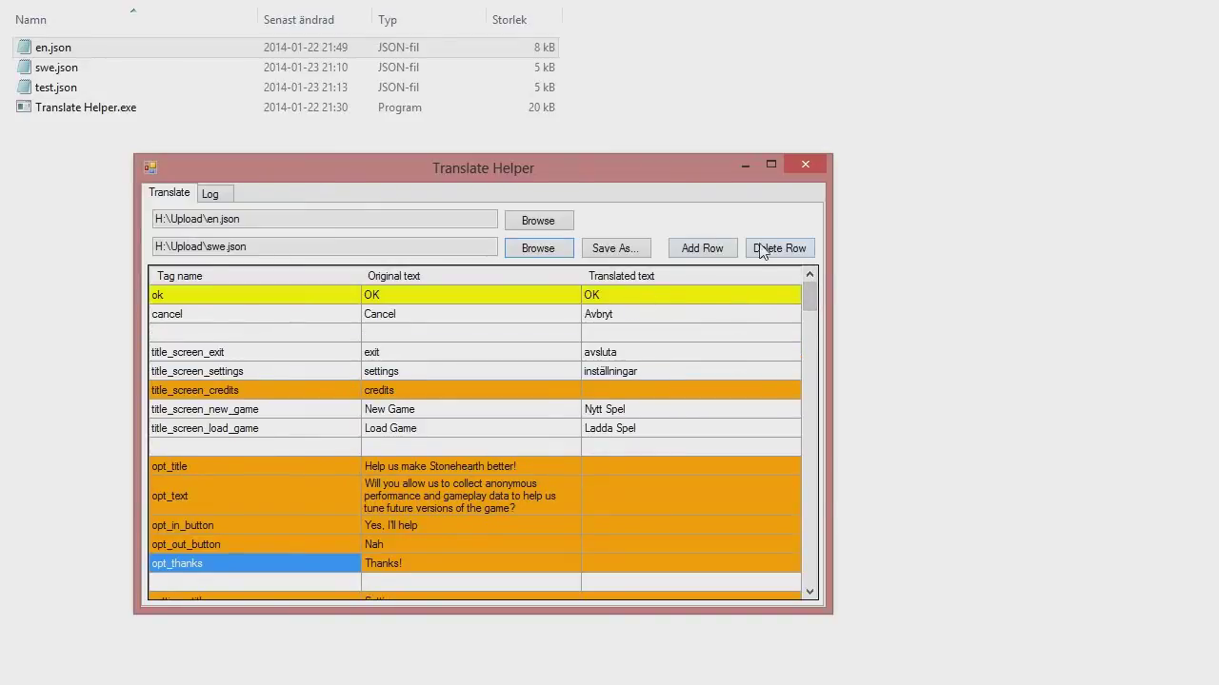
mouse_move(814, 293)
mouse_down()
mouse_move(809, 330)
mouse_move(810, 293)
mouse_up()
Step: Put the Translate Helper window away and make a copy of en.json in the same folder
click(808, 164)
click(29, 54)
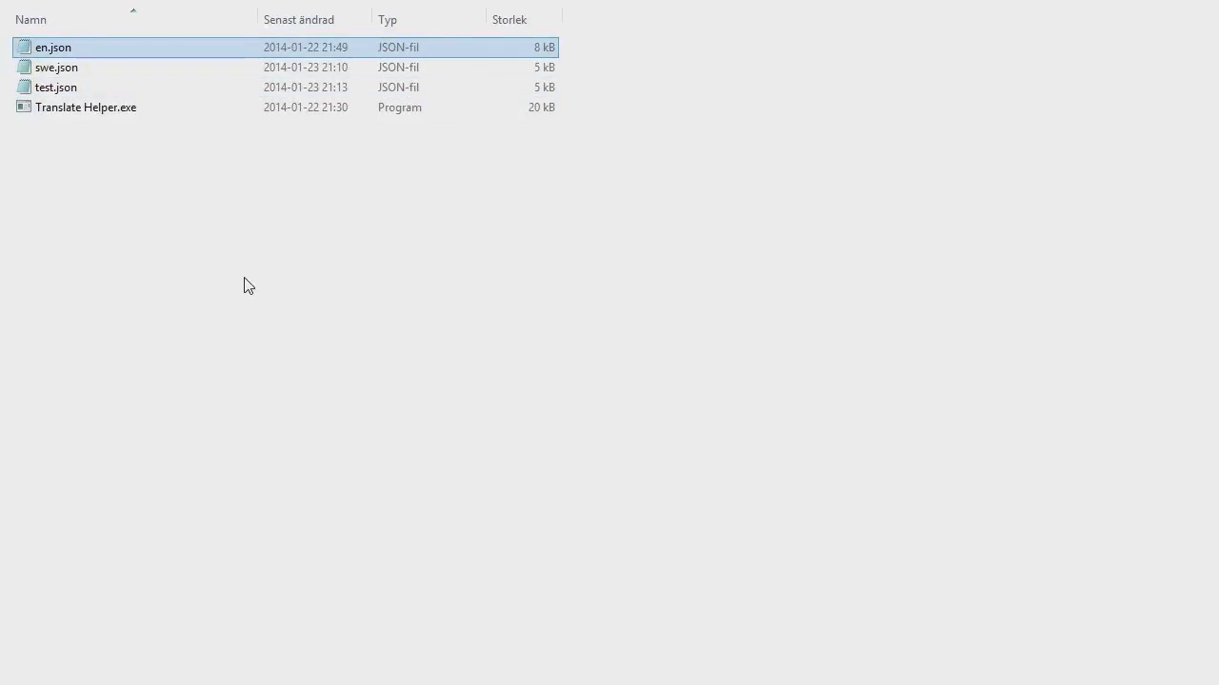
key(ctrl+c)
key(ctrl+v)
Step: Rename the copied English file to en-old.json
click(72, 48)
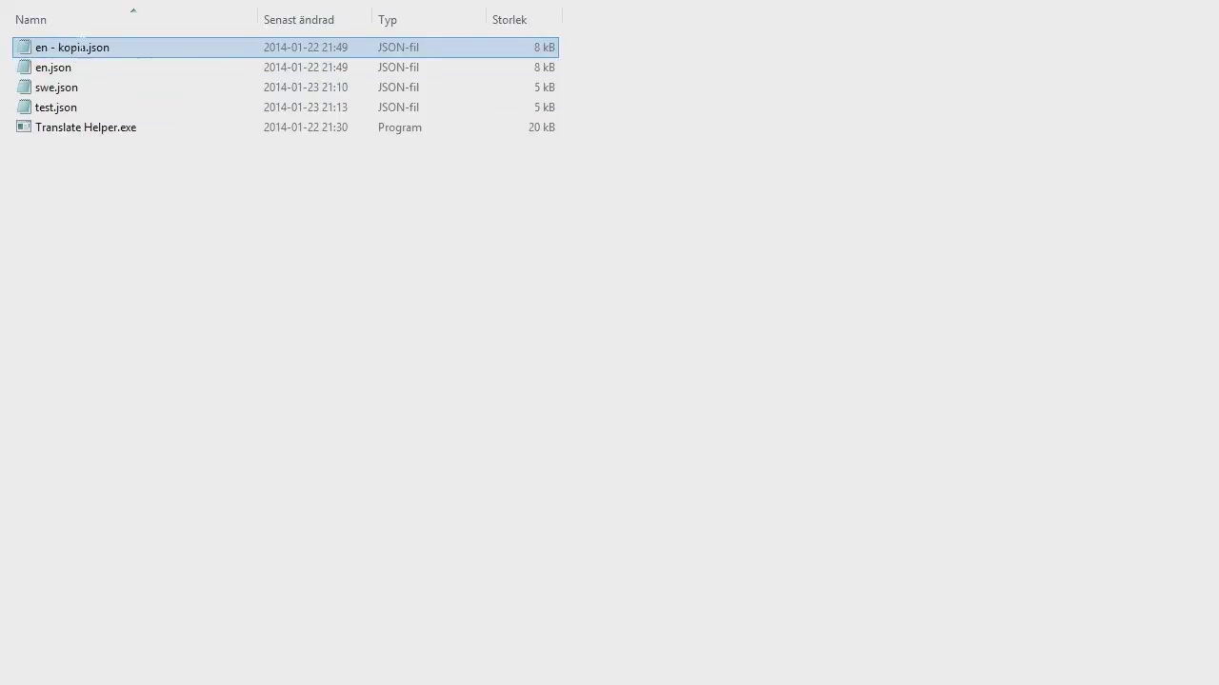
key(BackSpace)
key(BackSpace)
key(BackSpace)
key(BackSpace)
key(BackSpace)
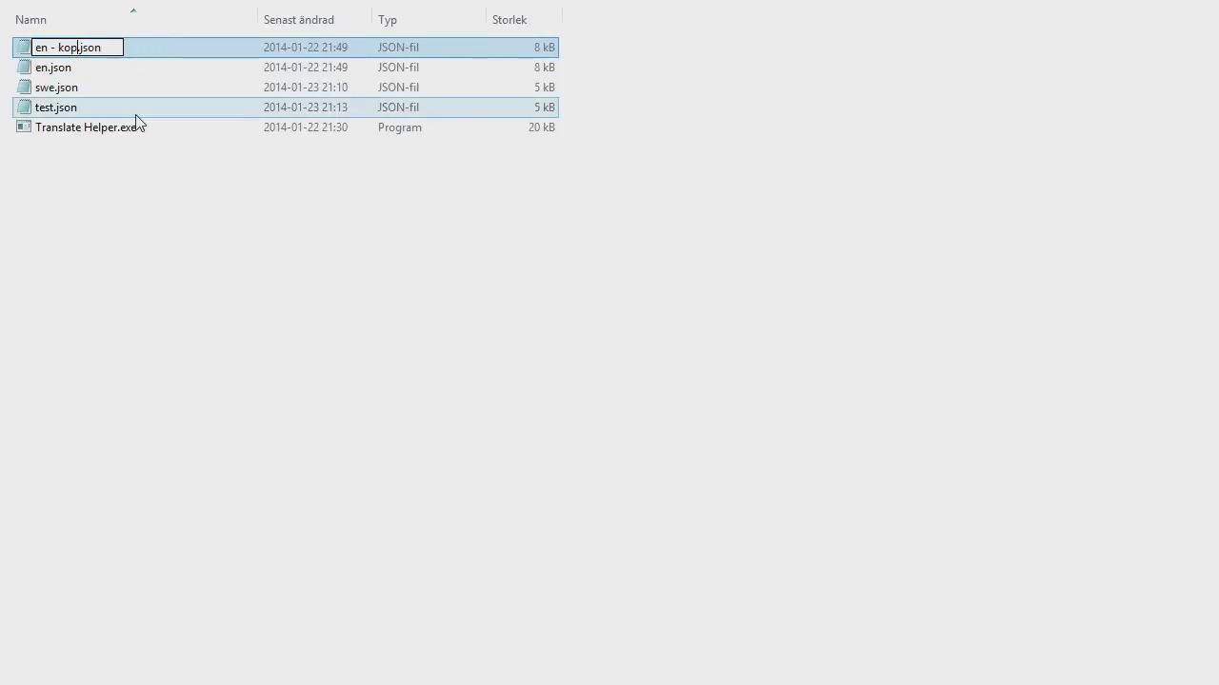
key(BackSpace)
key(BackSpace)
key(BackSpace)
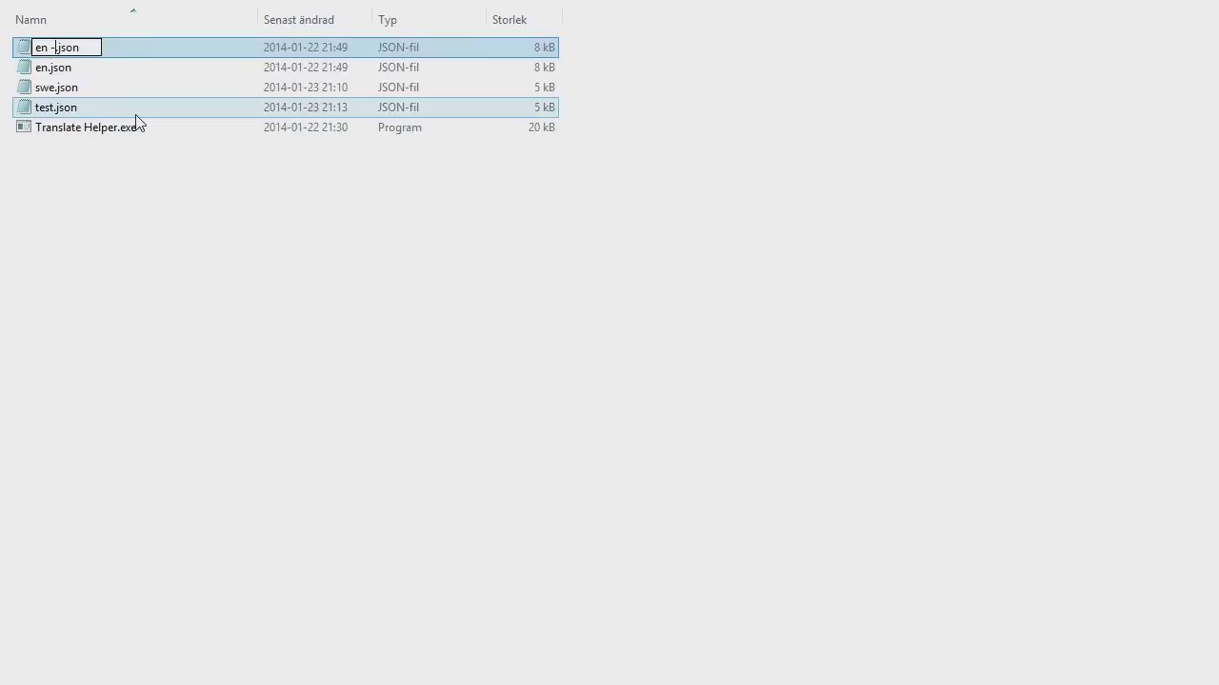
text(-old)
key(Return)
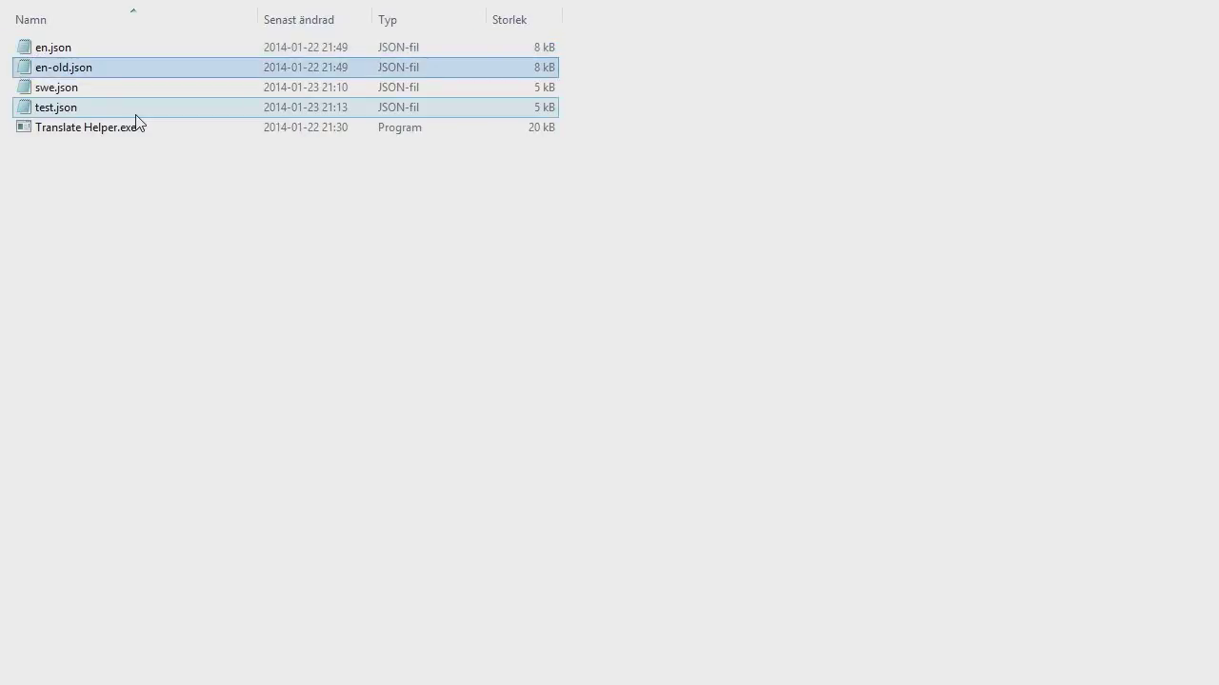
Step: Open en-old.json, delete the entries from "ok" through "opt_thanks", and save the file on closing
key(Return)
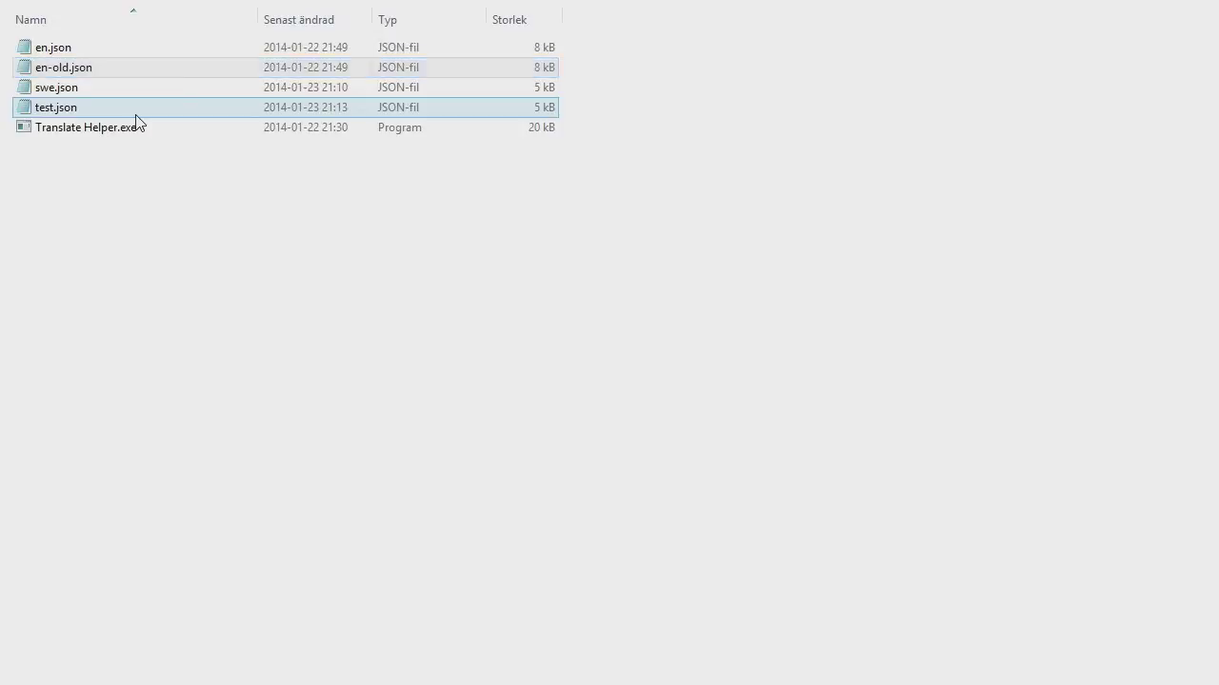
key(shift+Down)
key(shift+Down)
key(shift+Down)
key(shift+Down)
key(shift+Down)
key(shift+Down)
key(shift+Down)
key(shift+Down)
key(shift+Down)
key(shift+Down)
key(shift+Down)
key(shift+Down)
key(shift+Down)
key(shift+Down)
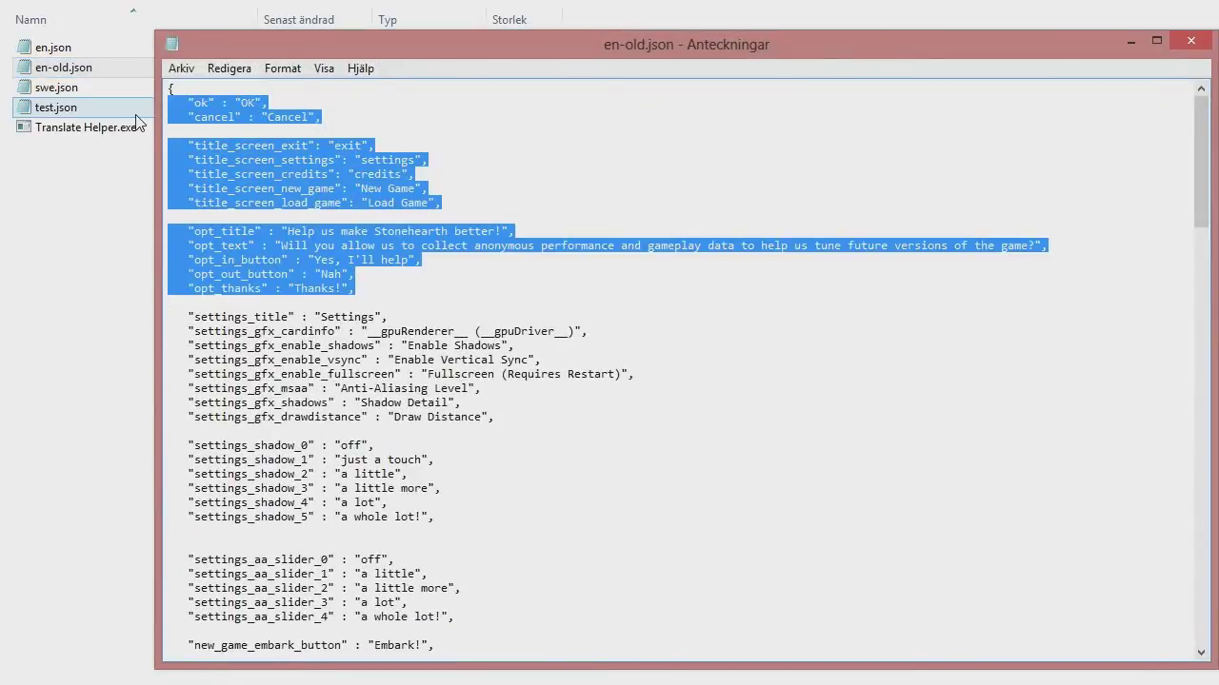
key(Delete)
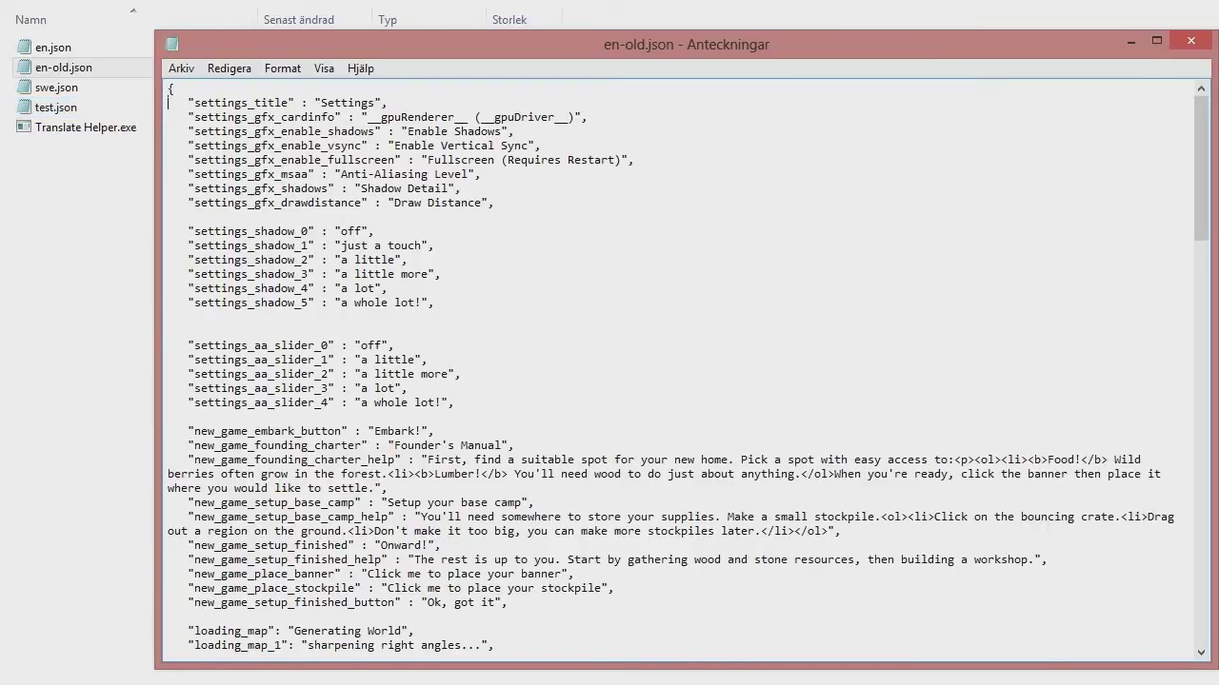
click(1184, 52)
click(720, 338)
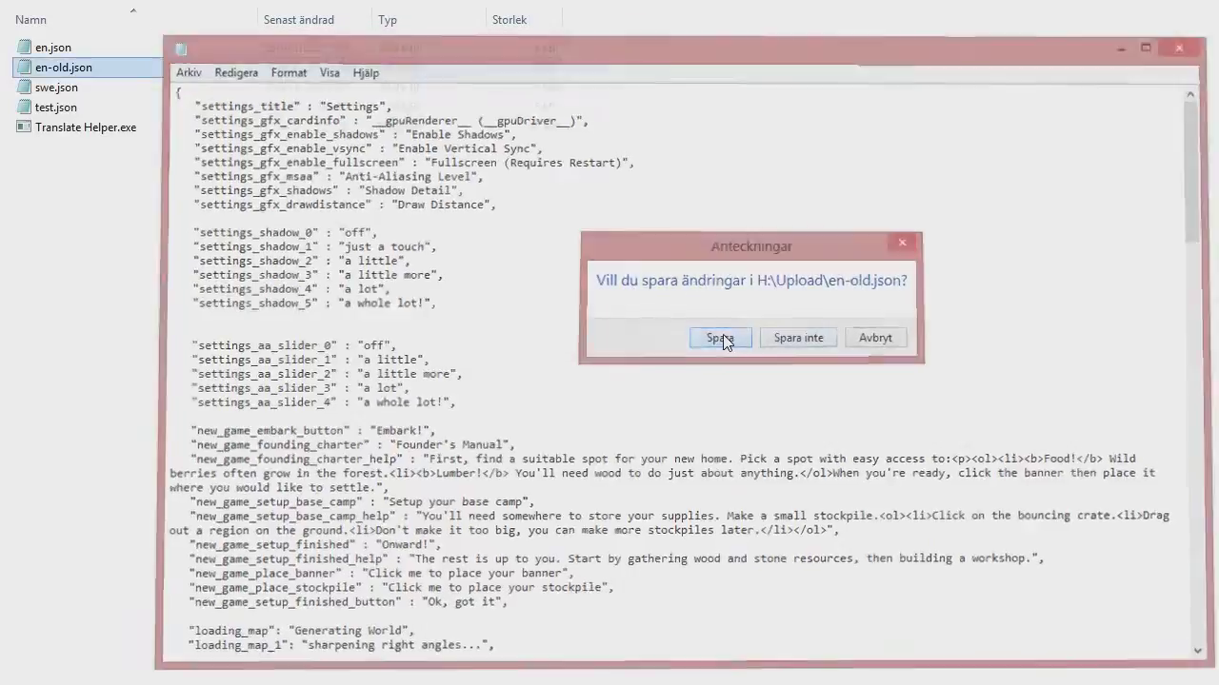
Step: Switch back to Translate Helper and load en.json as the original input file
key(alt+Tab)
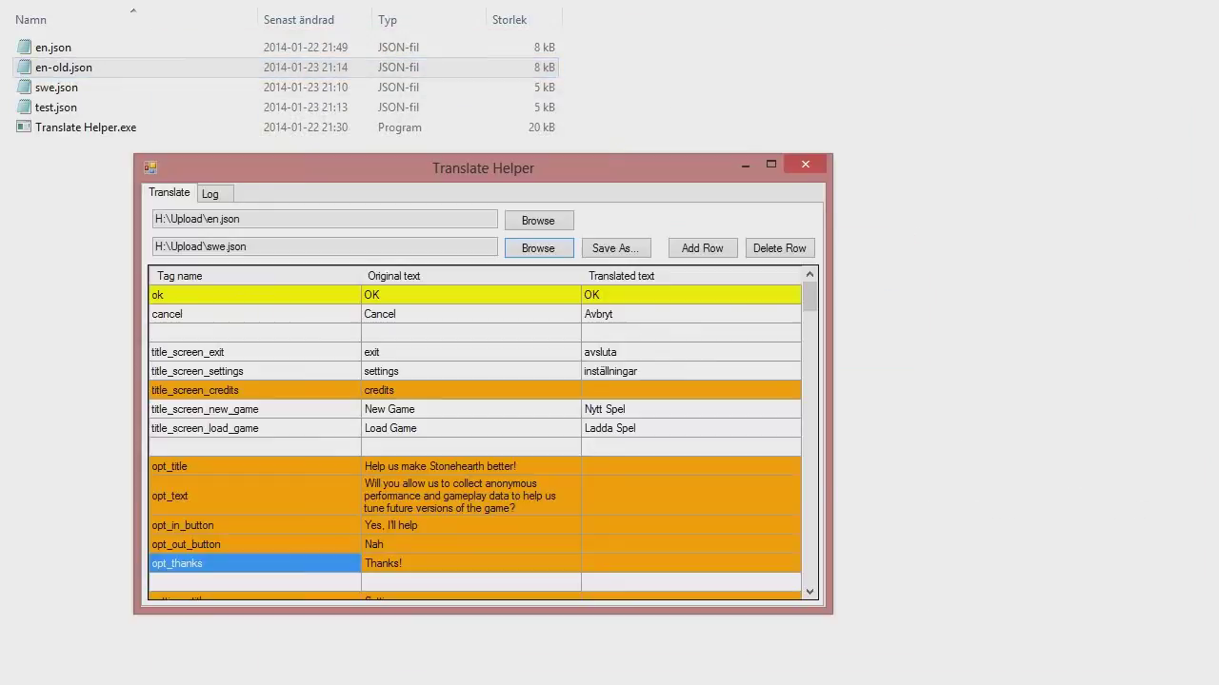
click(520, 221)
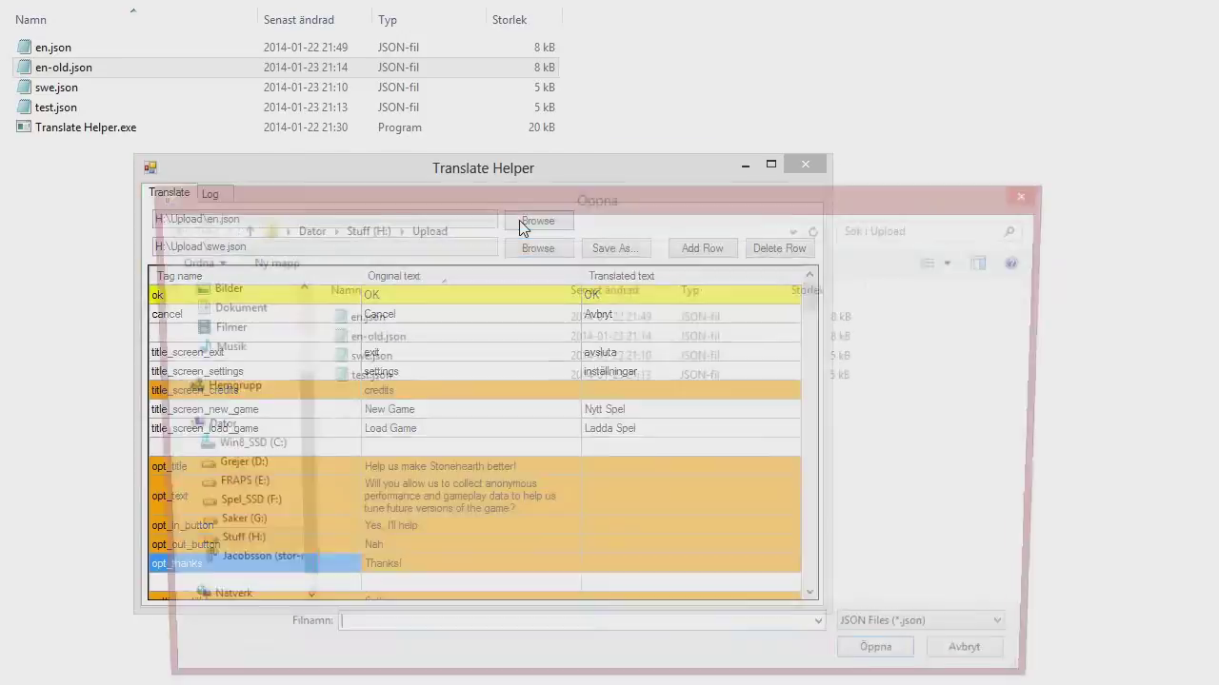
click(369, 320)
click(370, 338)
click(369, 320)
click(369, 338)
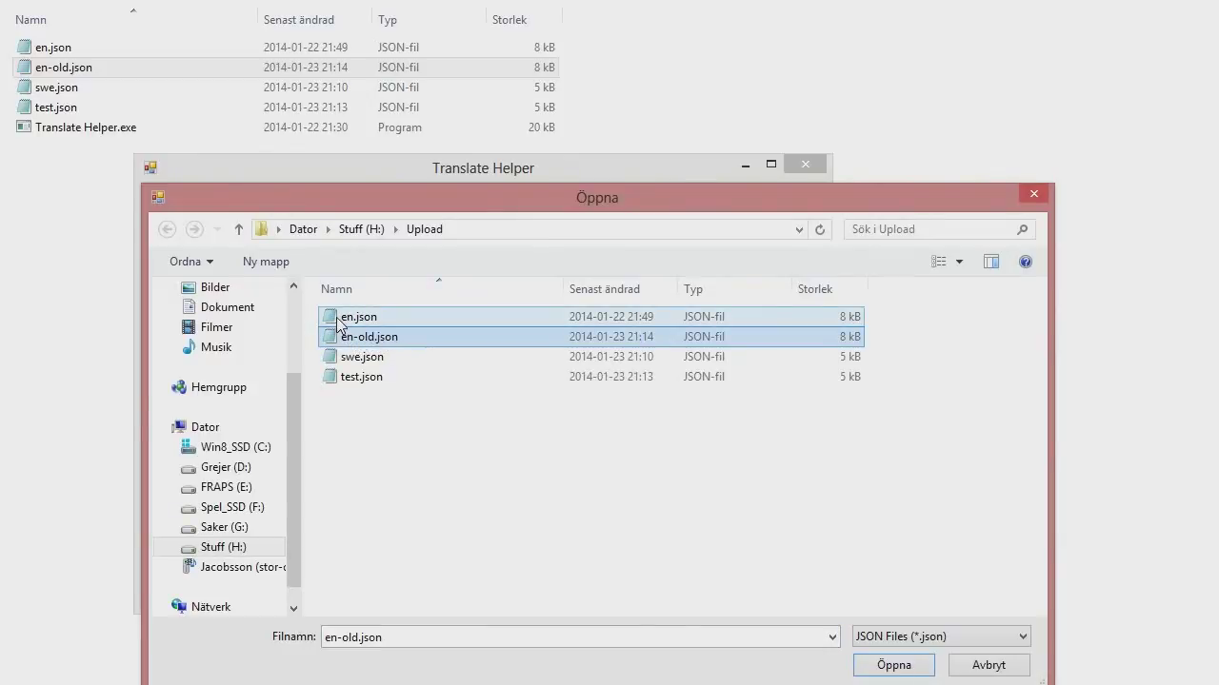
click(338, 321)
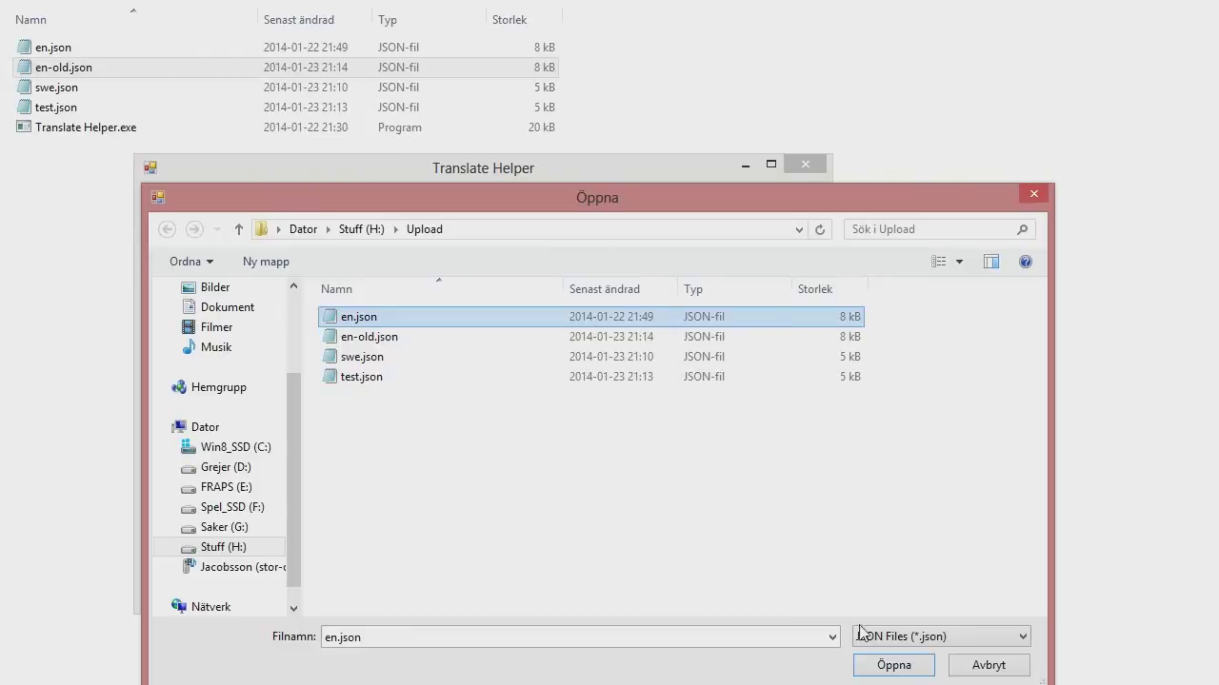
click(893, 665)
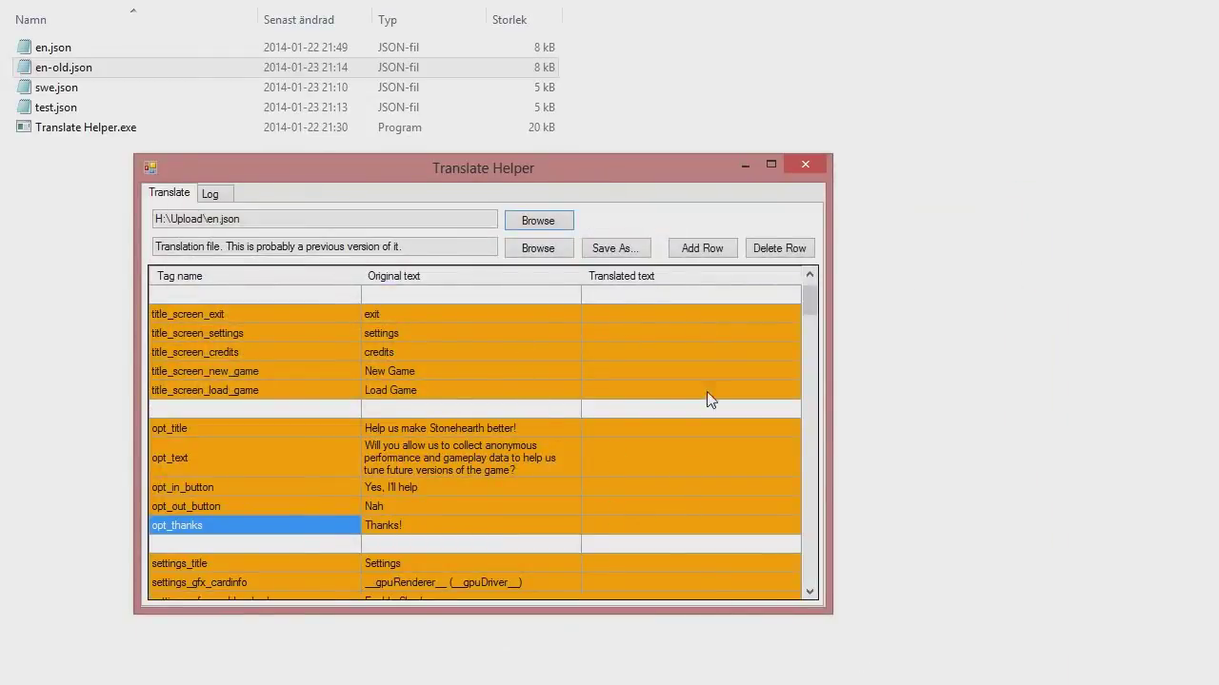
Step: Load en-old.json as the translation file and examine how its rows compare with en.json
click(537, 248)
double_click(334, 335)
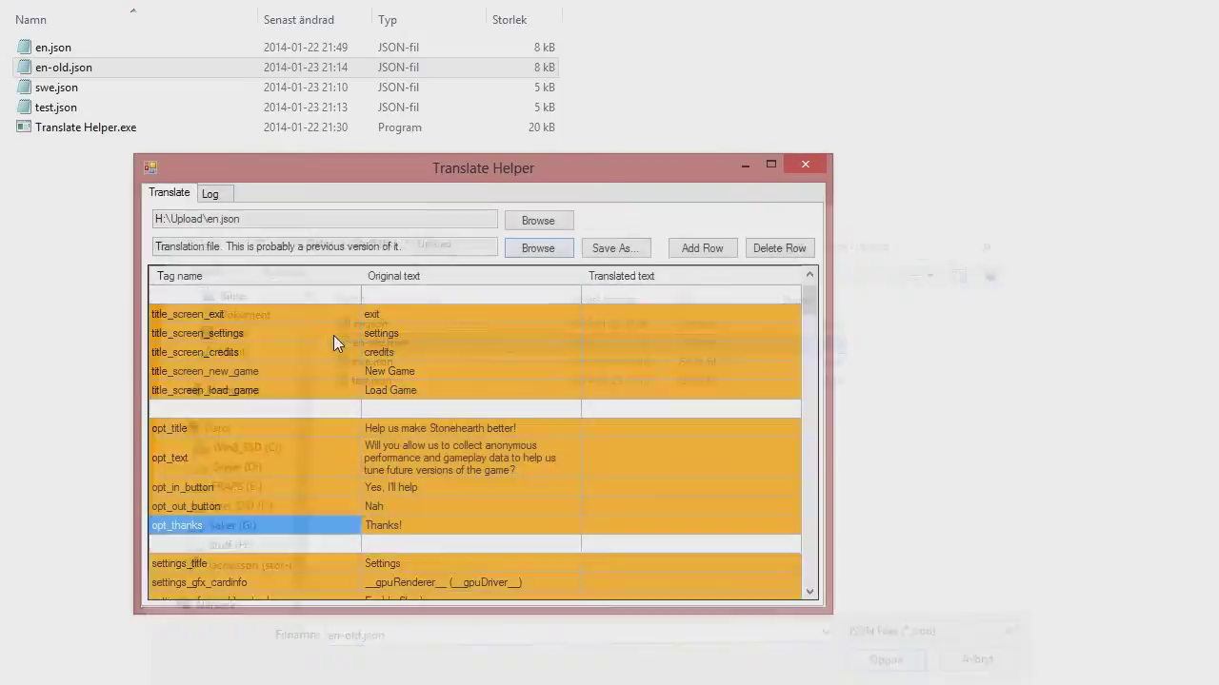
mouse_move(807, 302)
mouse_down()
mouse_move(821, 583)
mouse_move(815, 306)
mouse_up()
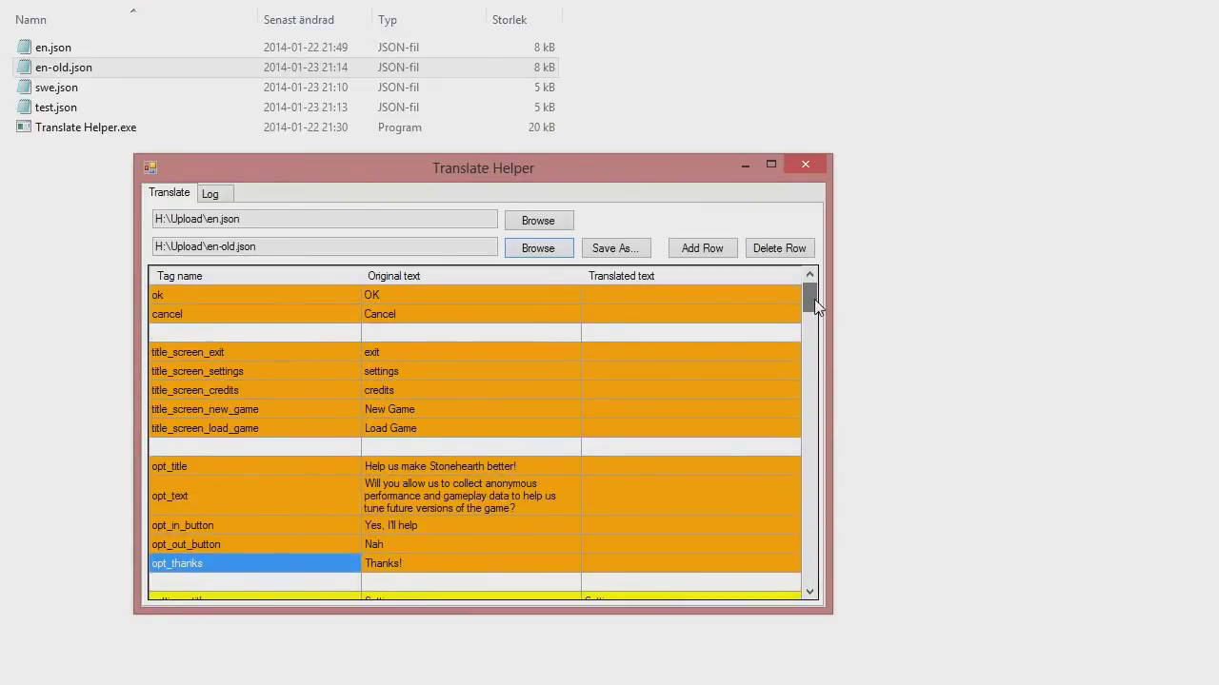
click(815, 303)
drag(811, 303, 648, 318)
mouse_move(812, 298)
mouse_down()
mouse_move(812, 384)
mouse_move(809, 294)
mouse_up()
Step: Replace the en-old.json translation file with swe.json and return to the start of the table
click(536, 248)
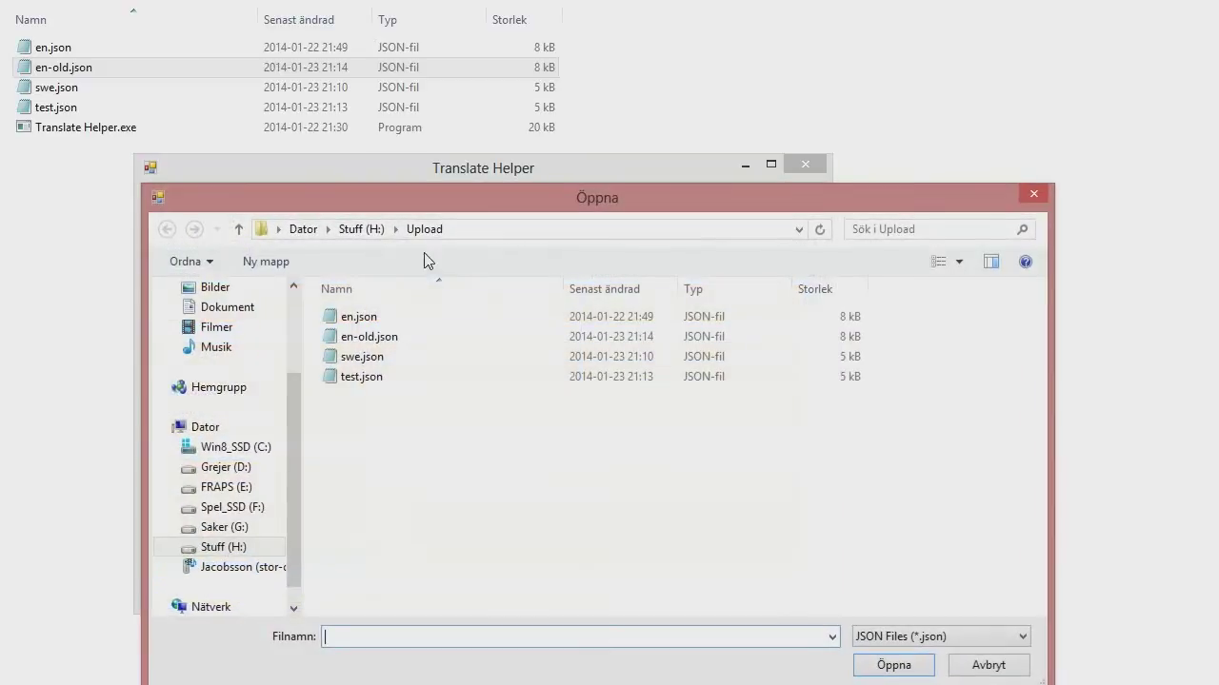
double_click(336, 360)
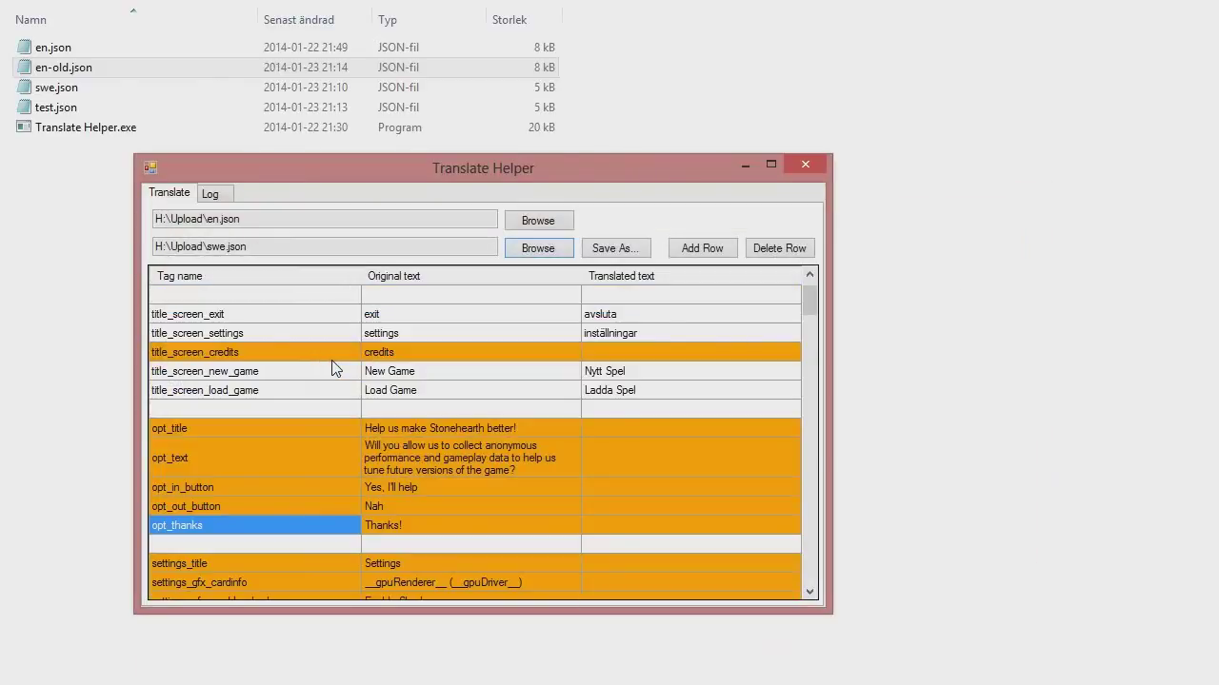
drag(819, 319, 816, 294)
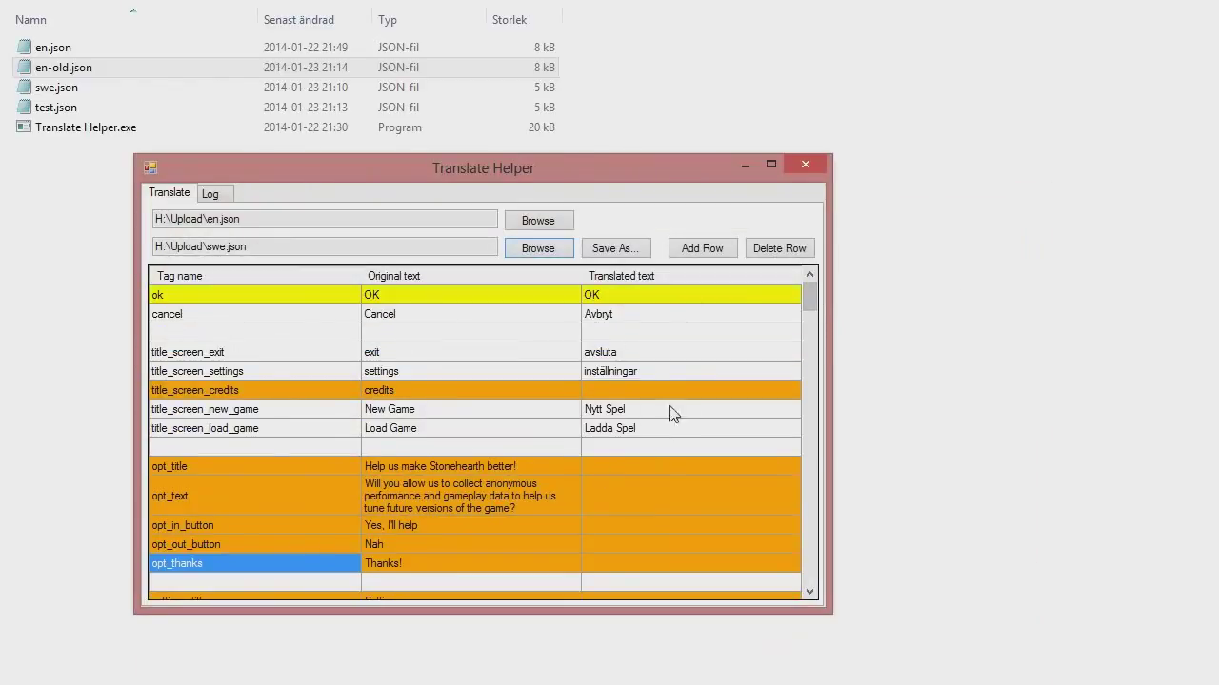